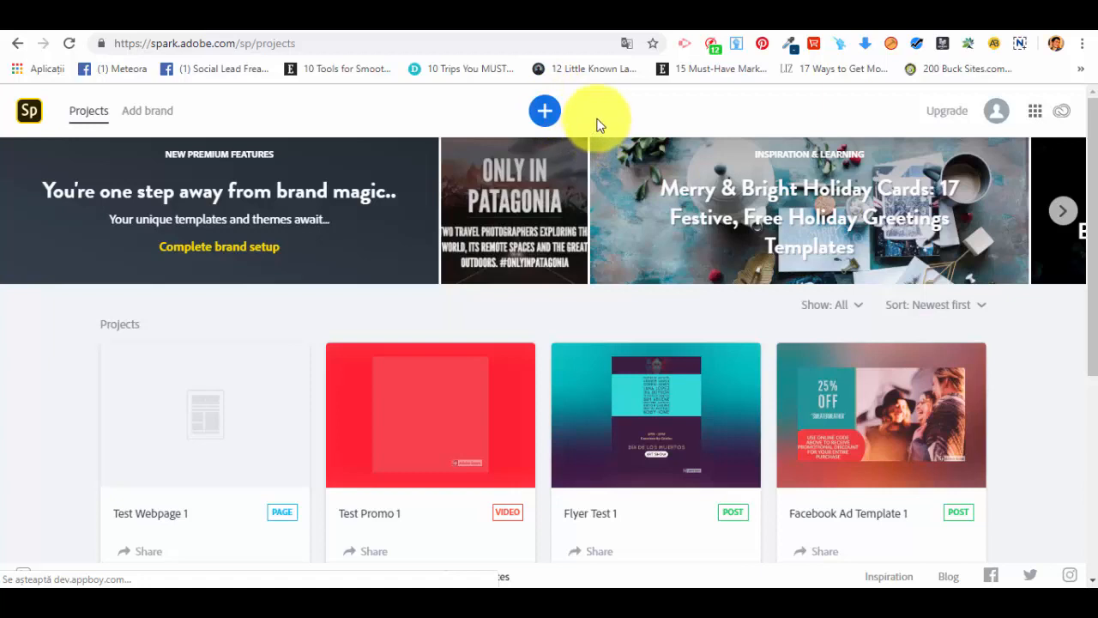
Step: Start a new web page project from the Presentation type in the Grow your business category
{"action": "left_click", "coordinate": [545, 110]}
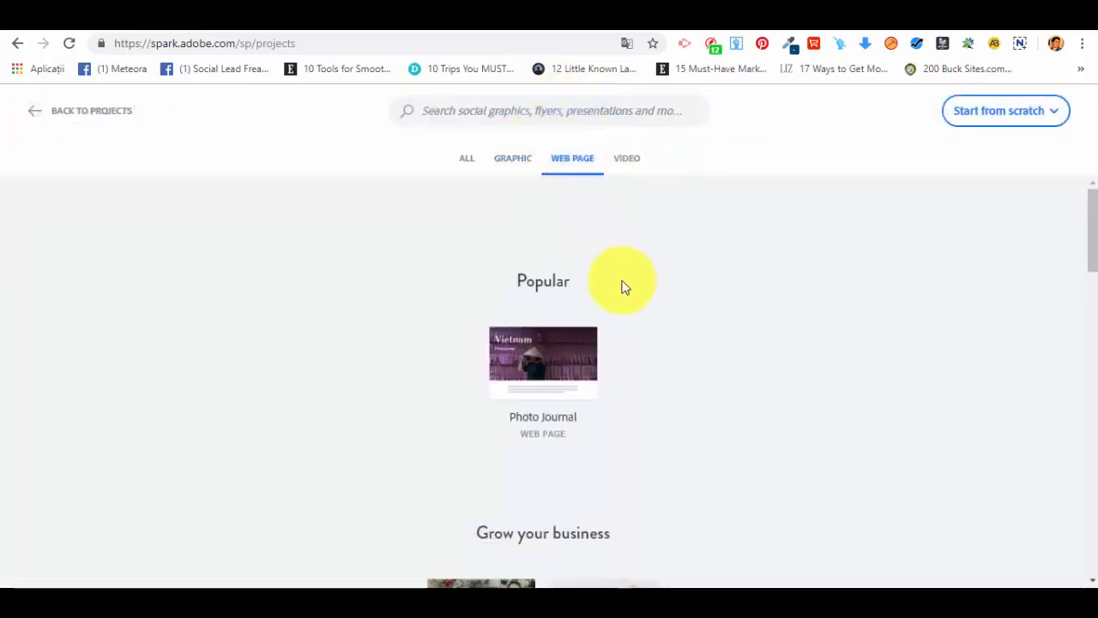
{"action": "mouse_move", "coordinate": [569, 375]}
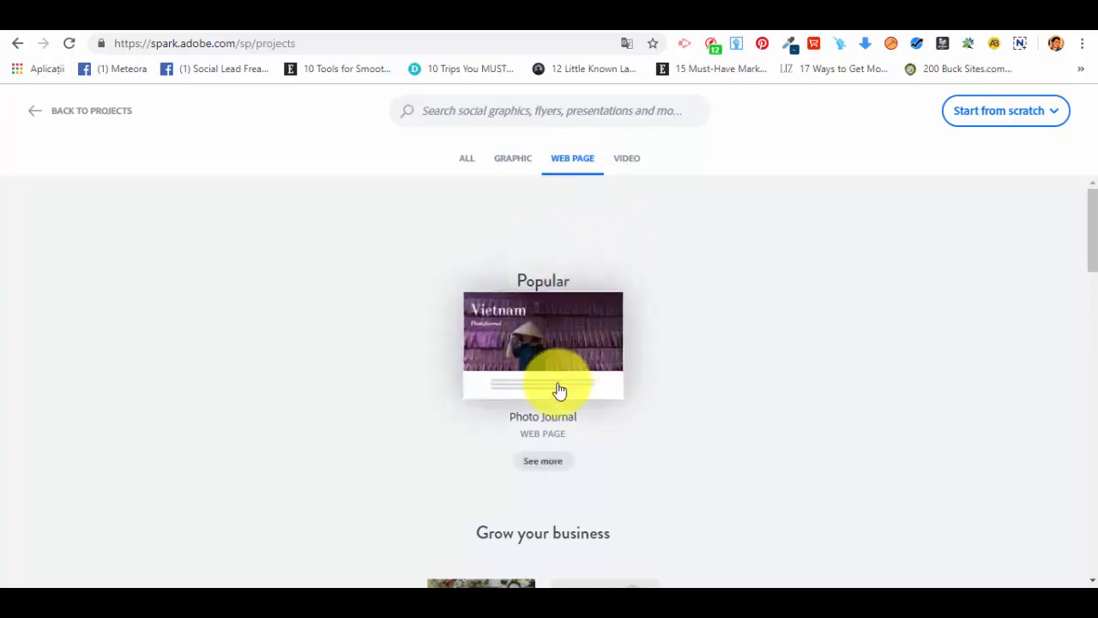
{"action": "scroll", "coordinate": [611, 399], "scroll_direction": "down", "scroll_amount": 3}
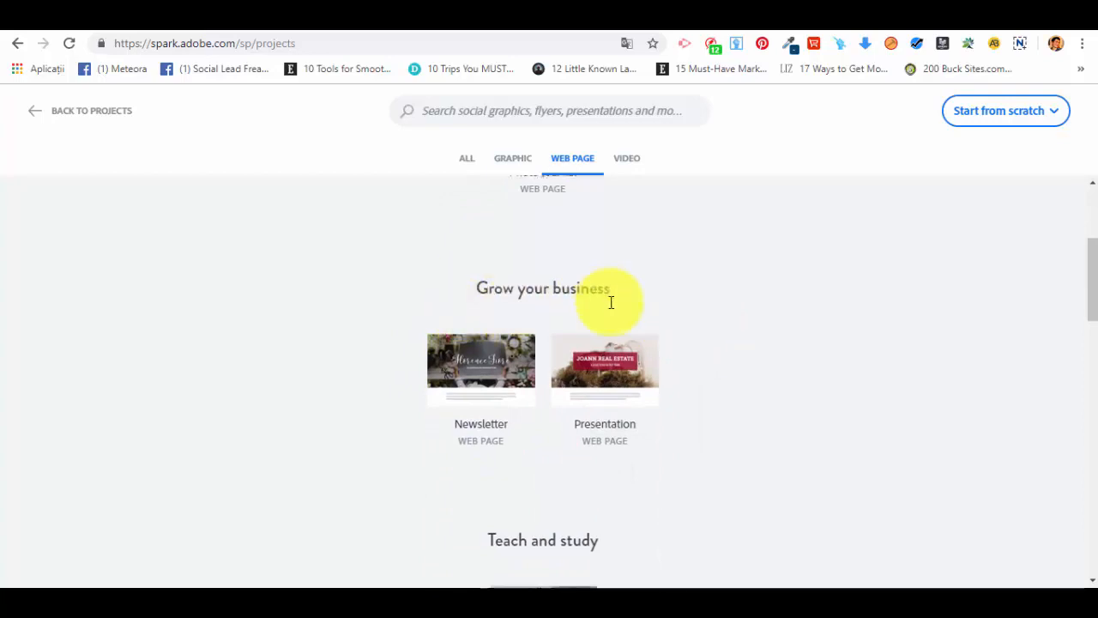
{"action": "scroll", "coordinate": [610, 301], "scroll_direction": "down", "scroll_amount": 3}
{"action": "scroll", "coordinate": [601, 311], "scroll_direction": "down", "scroll_amount": 3}
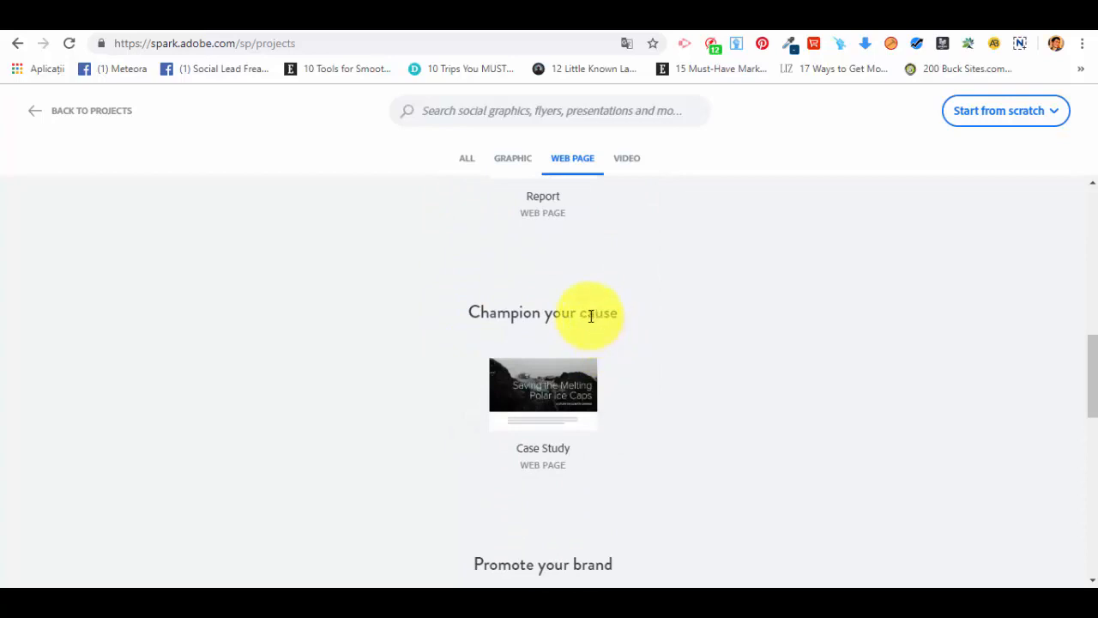
{"action": "scroll", "coordinate": [581, 317], "scroll_direction": "down", "scroll_amount": 3}
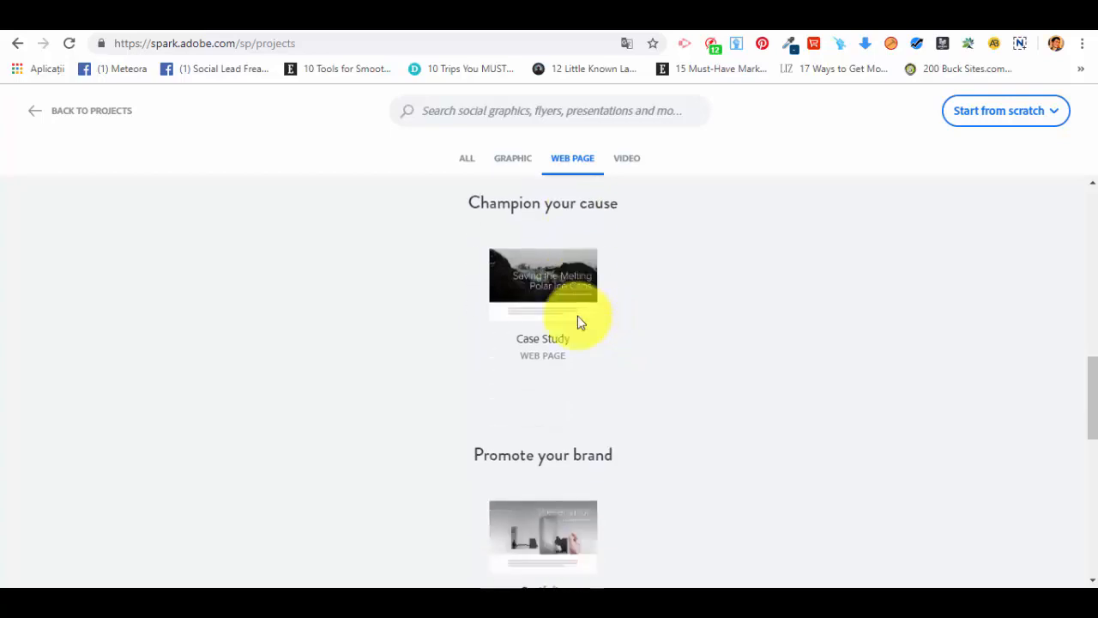
{"action": "scroll", "coordinate": [601, 318], "scroll_direction": "down", "scroll_amount": 3}
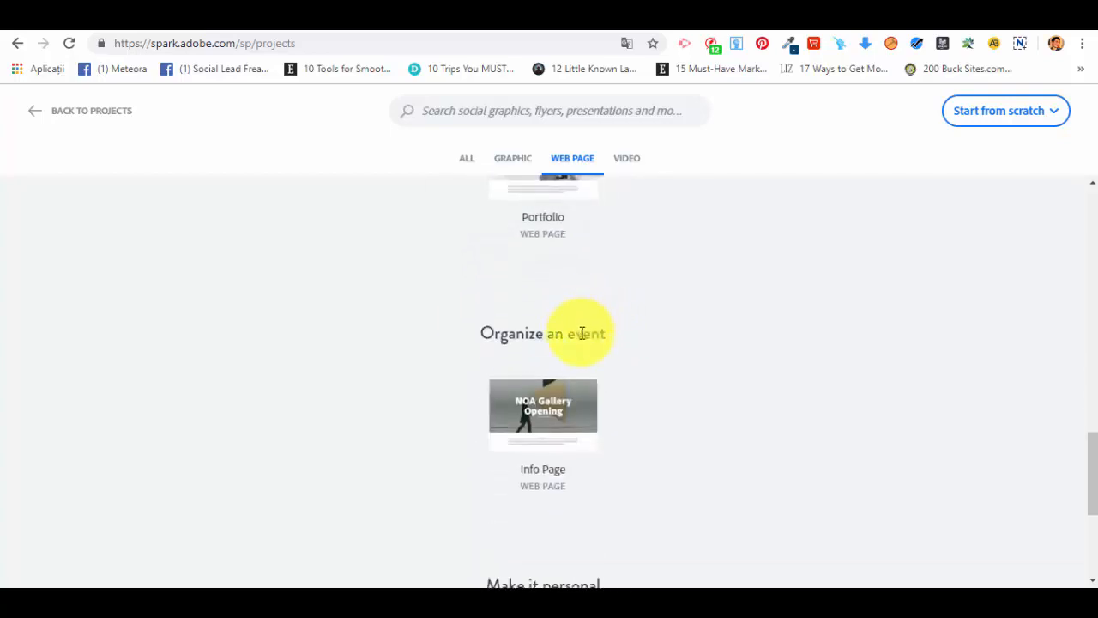
{"action": "scroll", "coordinate": [575, 336], "scroll_direction": "down", "scroll_amount": 2}
{"action": "scroll", "coordinate": [566, 343], "scroll_direction": "down", "scroll_amount": 2}
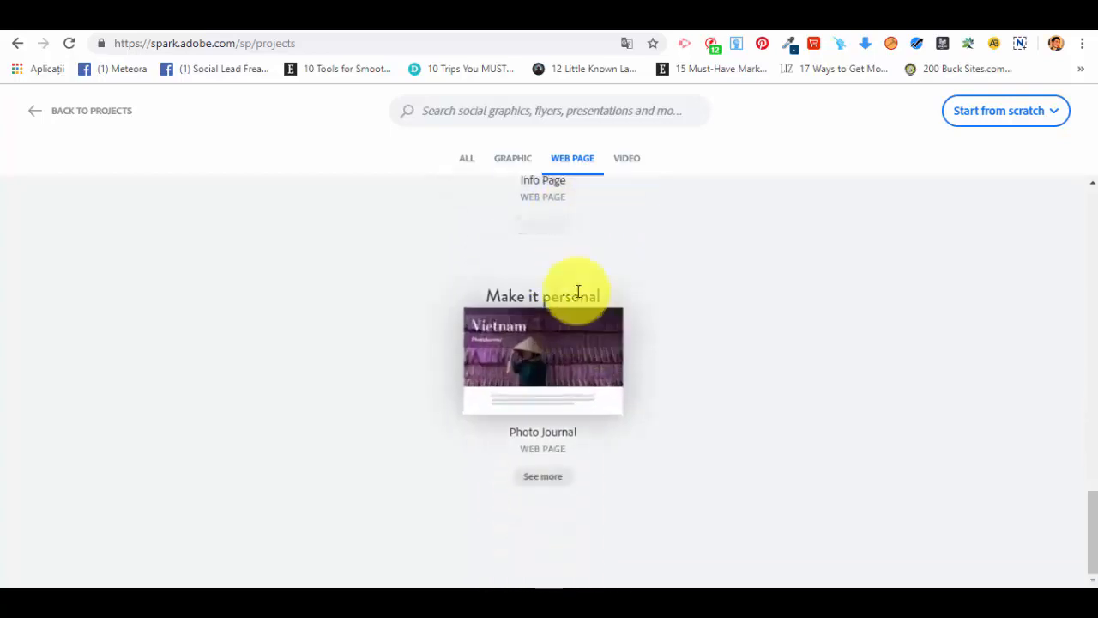
{"action": "scroll", "coordinate": [549, 438], "scroll_direction": "up", "scroll_amount": 5}
{"action": "scroll", "coordinate": [630, 454], "scroll_direction": "up", "scroll_amount": 5}
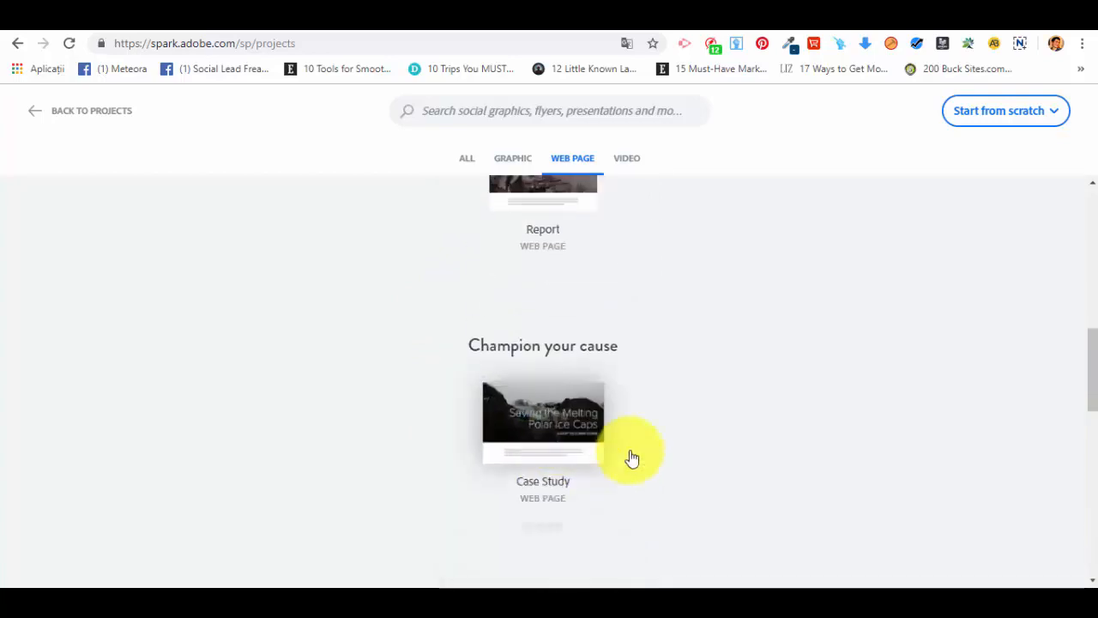
{"action": "scroll", "coordinate": [721, 457], "scroll_direction": "up", "scroll_amount": 4}
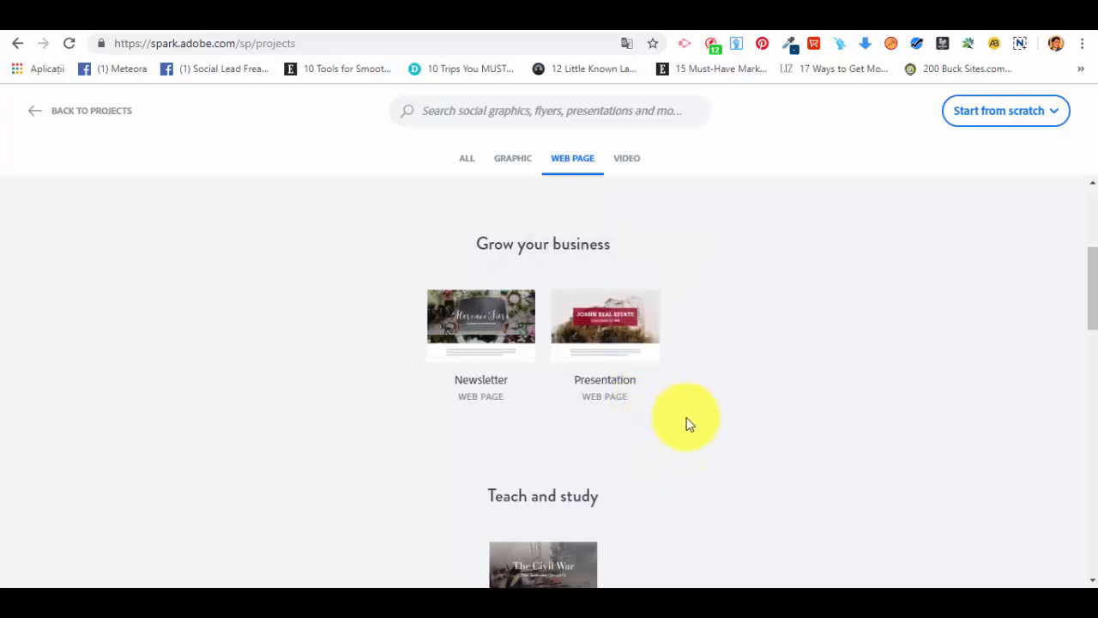
{"action": "mouse_move", "coordinate": [623, 347]}
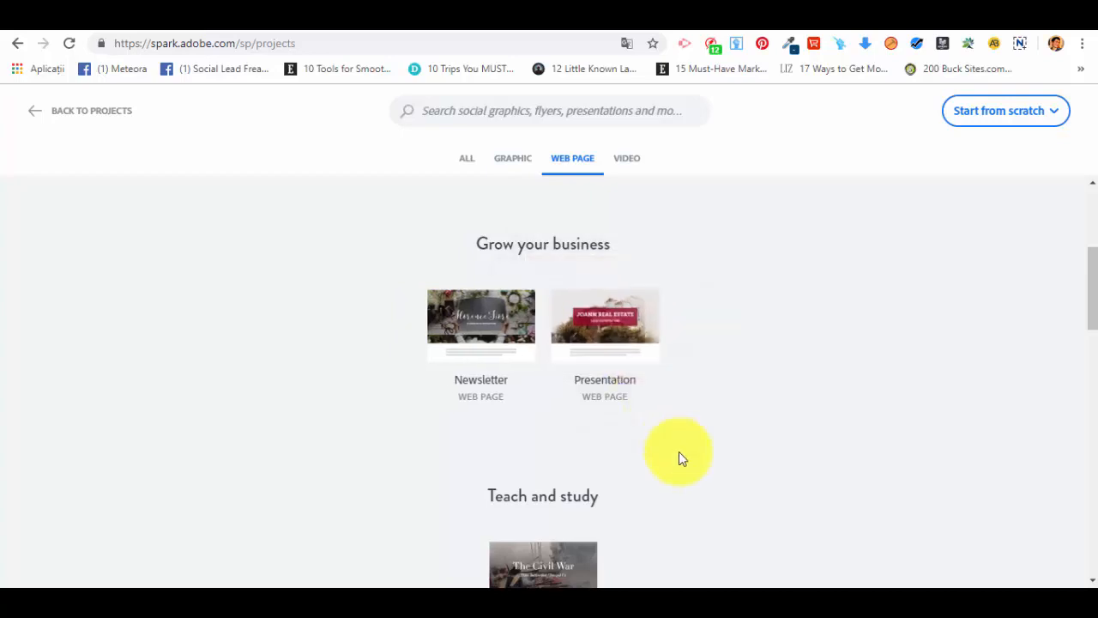
{"action": "left_click", "coordinate": [600, 329]}
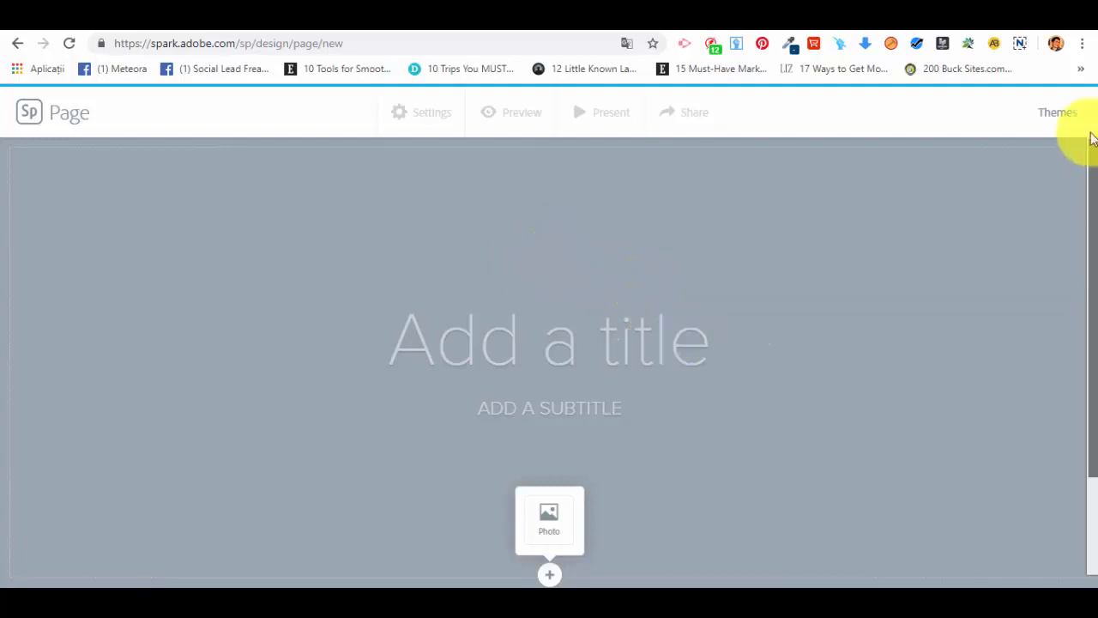
Step: Browse the available themes and apply the Vintage theme to the page
{"action": "left_click", "coordinate": [1065, 114]}
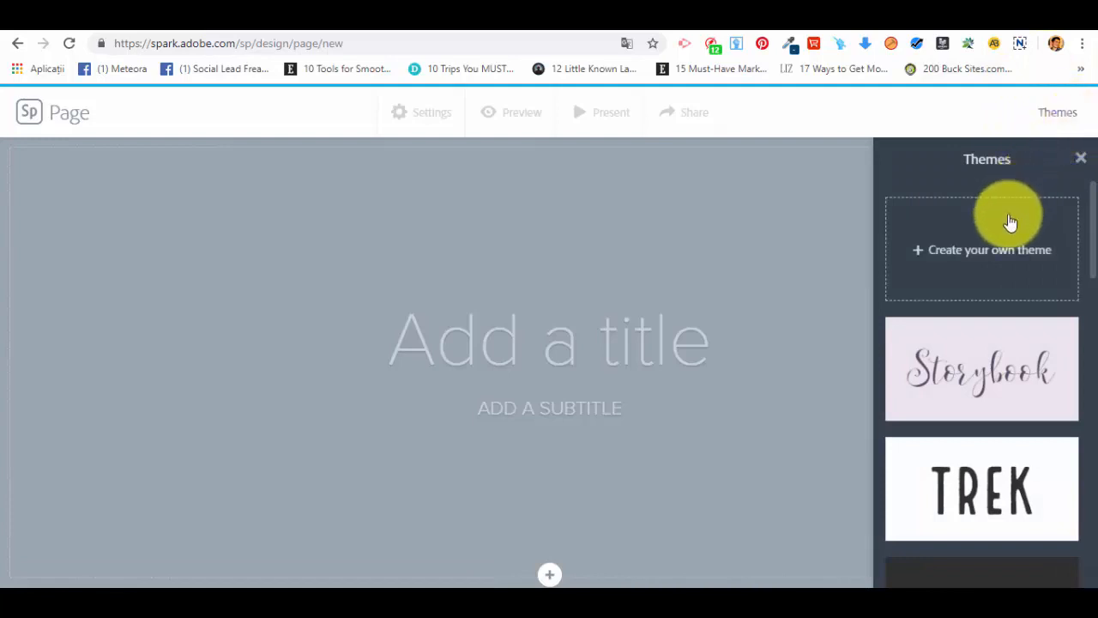
{"action": "scroll", "coordinate": [1009, 227], "scroll_direction": "down", "scroll_amount": 2}
{"action": "scroll", "coordinate": [1011, 235], "scroll_direction": "up", "scroll_amount": 2}
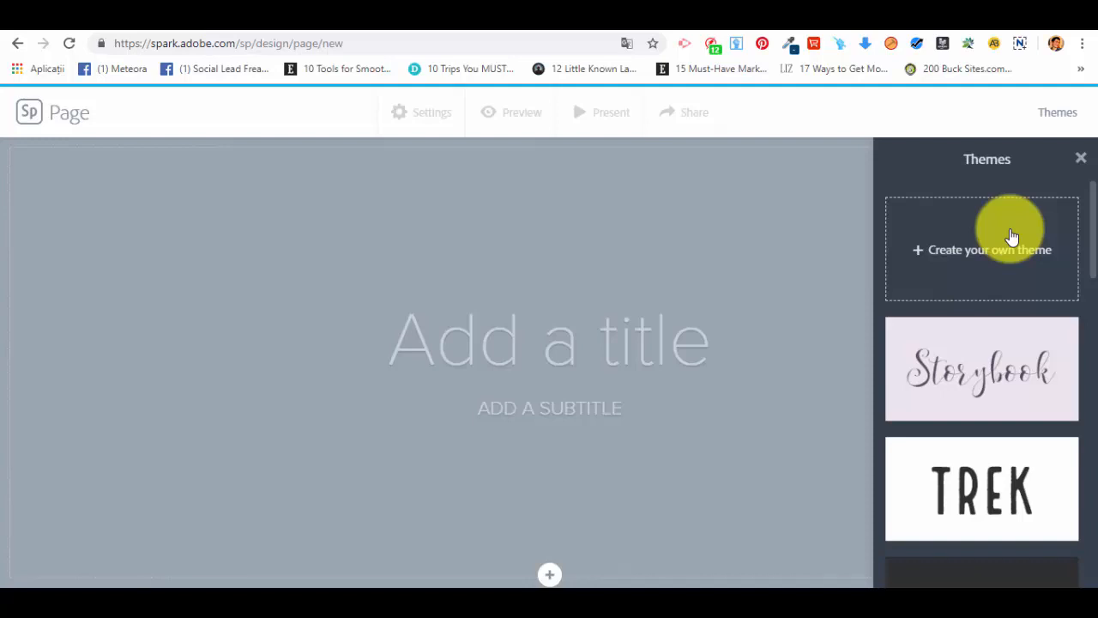
{"action": "scroll", "coordinate": [1029, 283], "scroll_direction": "down", "scroll_amount": 7}
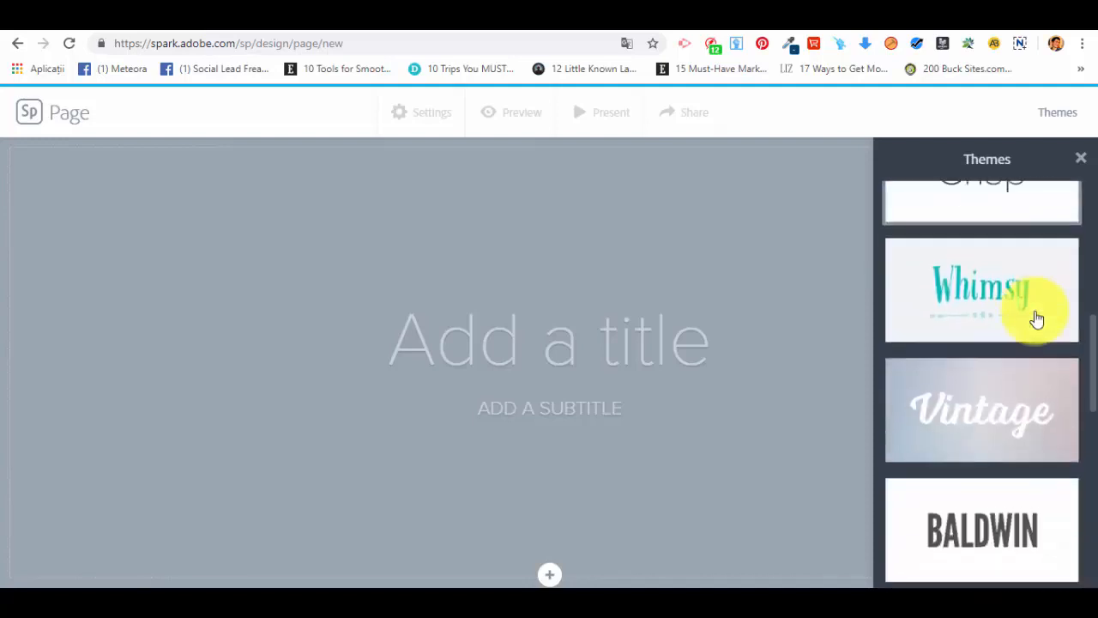
{"action": "left_click", "coordinate": [1030, 371]}
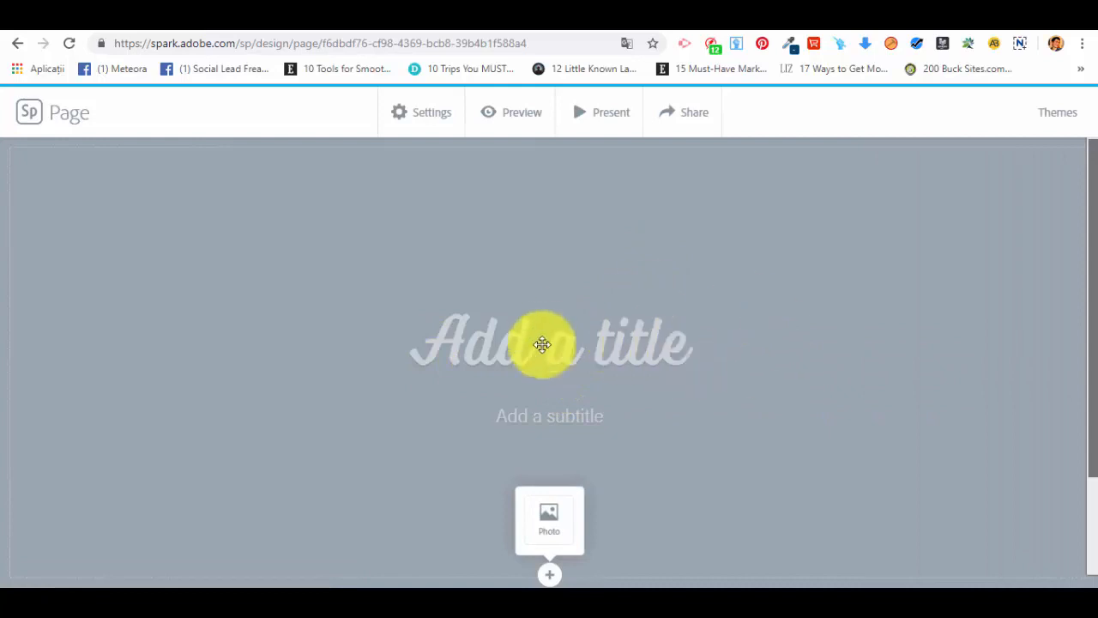
Step: Enter "Example" as the page title
{"action": "left_click", "coordinate": [544, 344]}
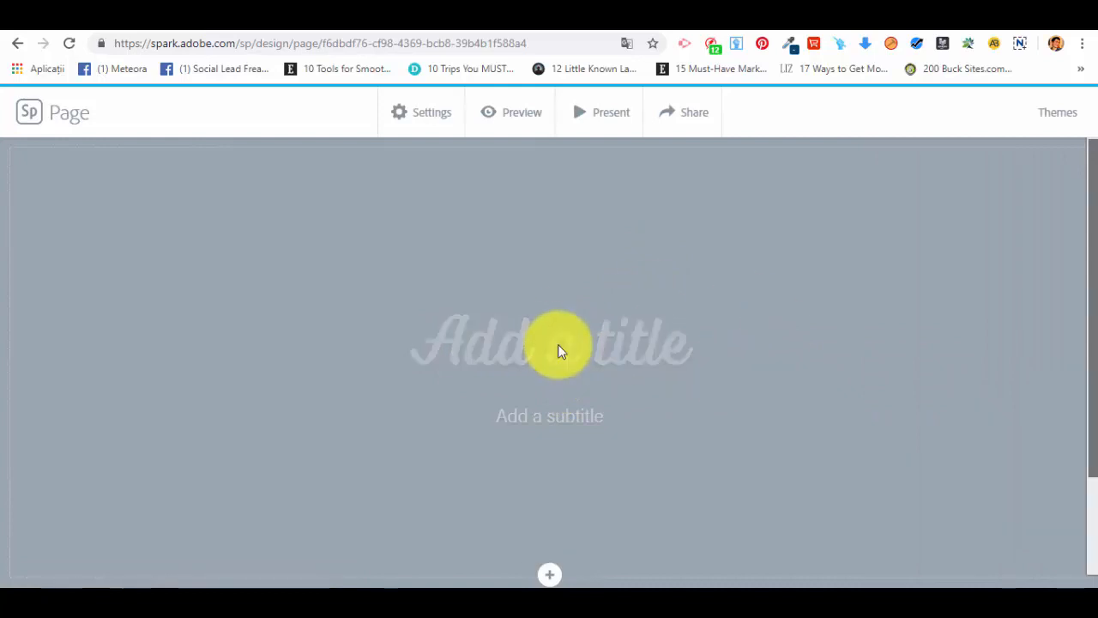
{"action": "type", "text": "Exampl"}
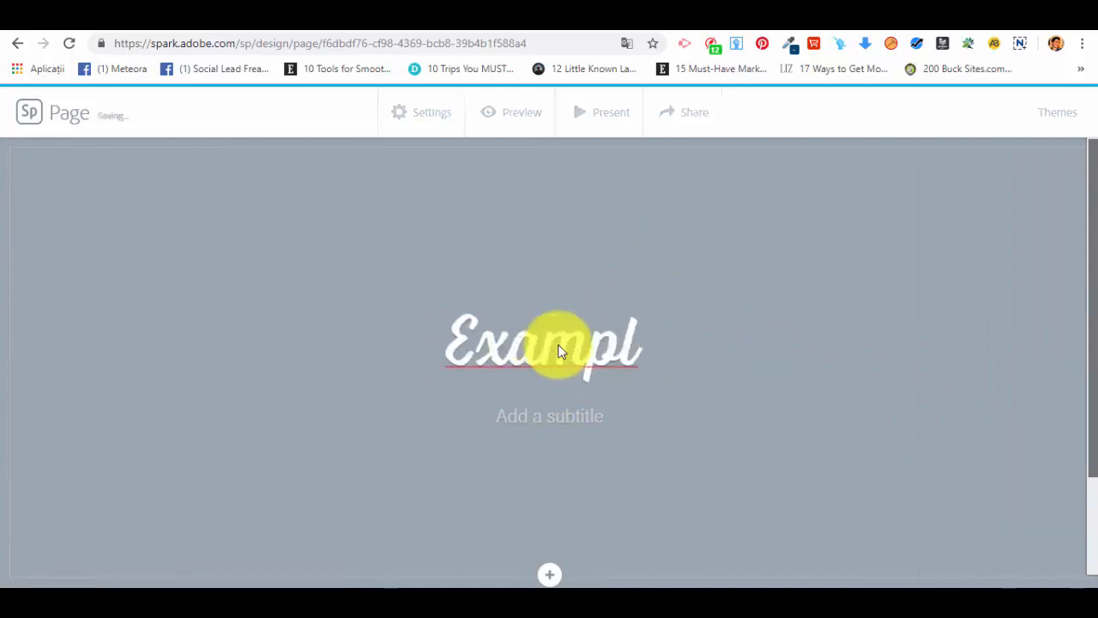
{"action": "type", "text": "e"}
{"action": "key", "text": "alt+f"}
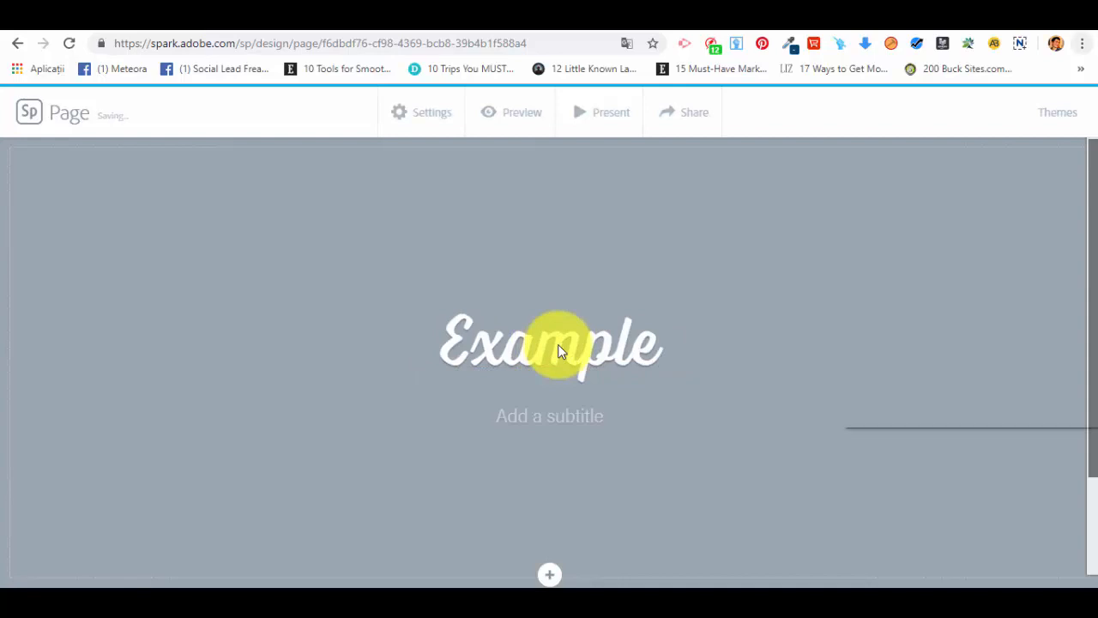
{"action": "left_click", "coordinate": [662, 349]}
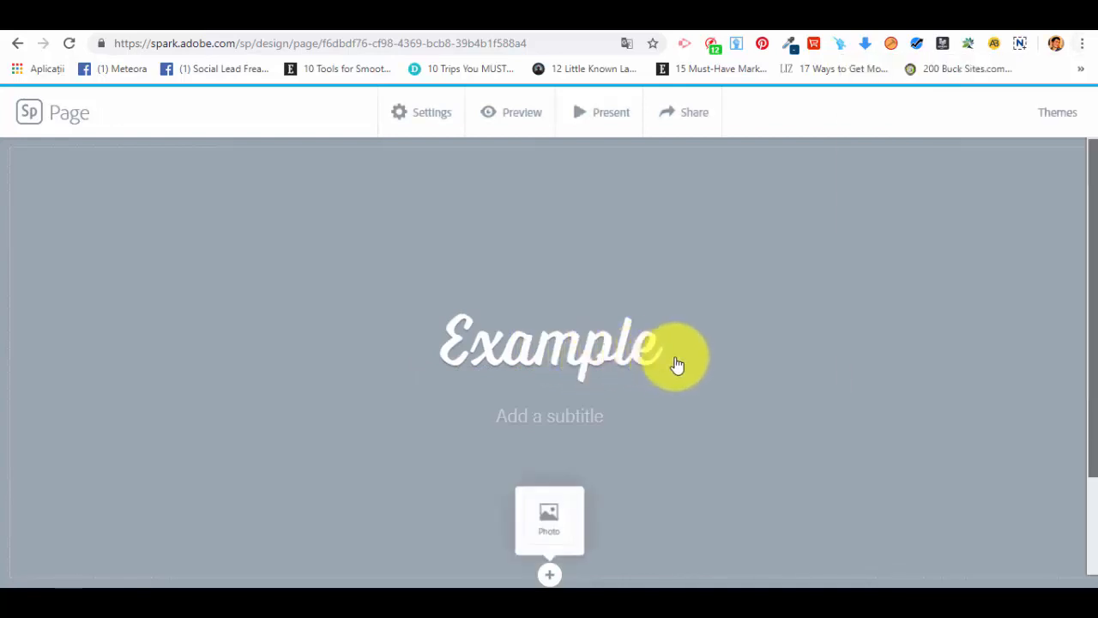
Step: Enter "Subexample" as the subtitle under the page title
{"action": "left_click", "coordinate": [579, 416]}
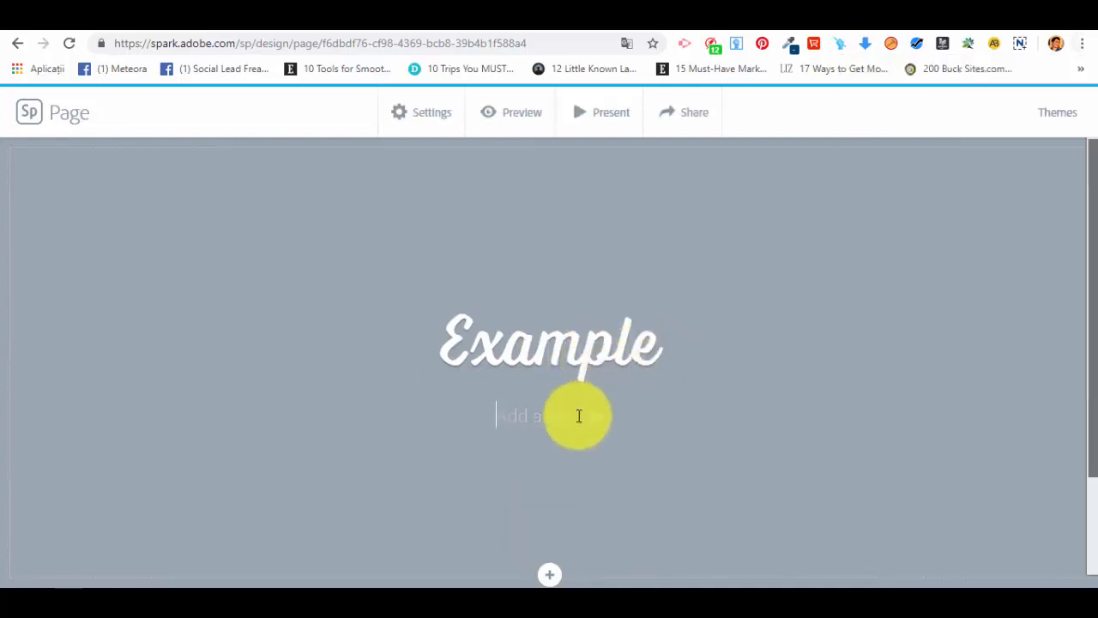
{"action": "type", "text": "Subexamp"}
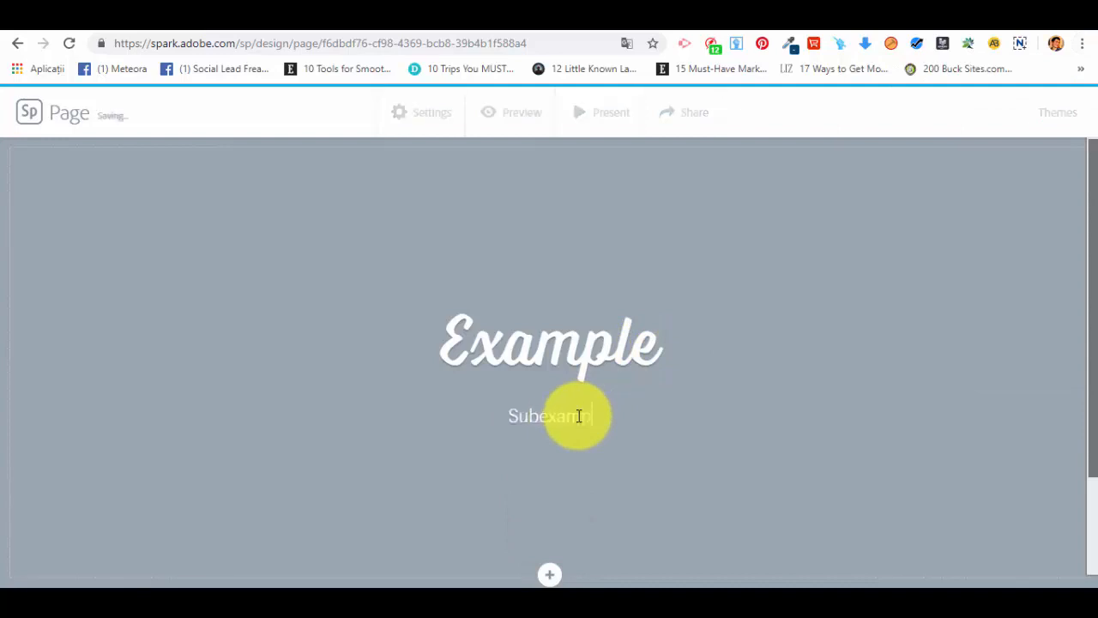
{"action": "type", "text": "le"}
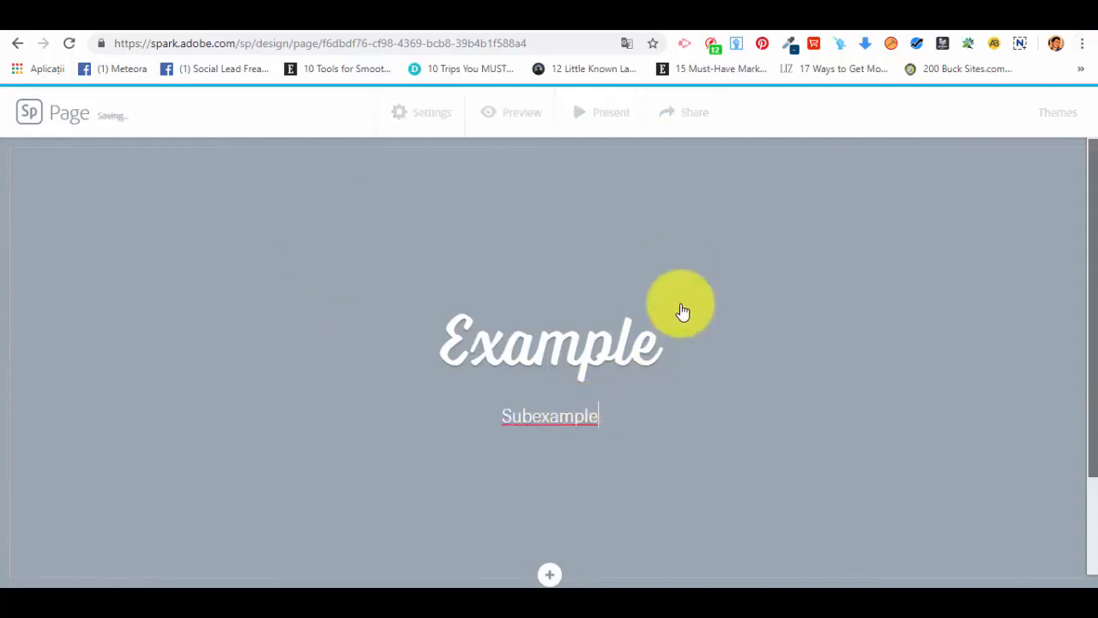
Step: Insert a photo grid below the title section and search the free photos for "office"
{"action": "scroll", "coordinate": [687, 317], "scroll_direction": "down", "scroll_amount": 2}
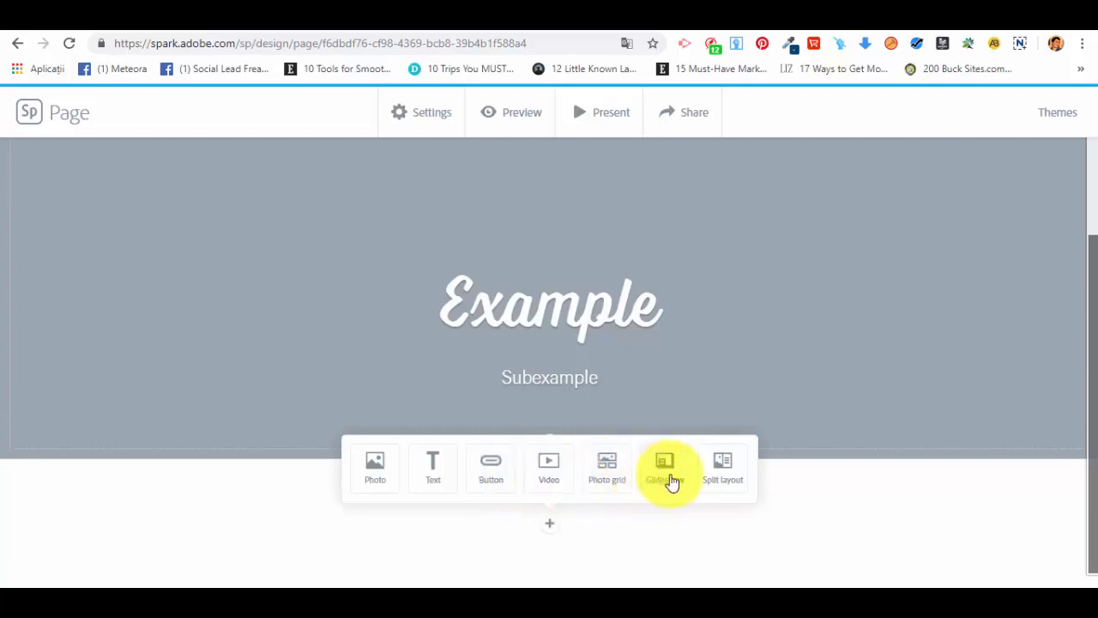
{"action": "left_click", "coordinate": [612, 464]}
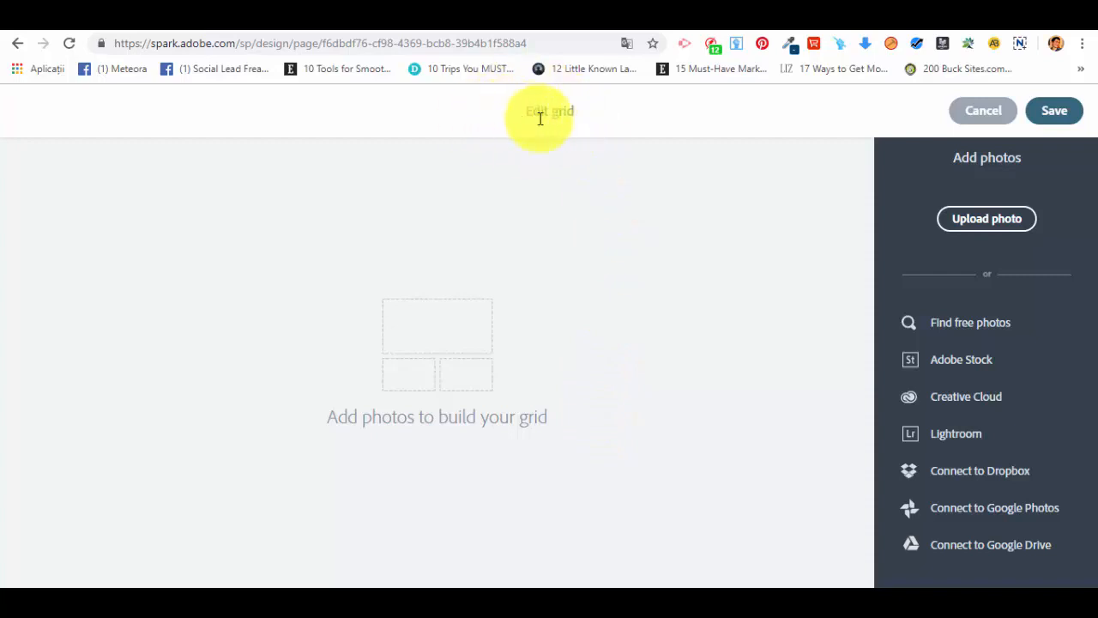
{"action": "left_click", "coordinate": [994, 327]}
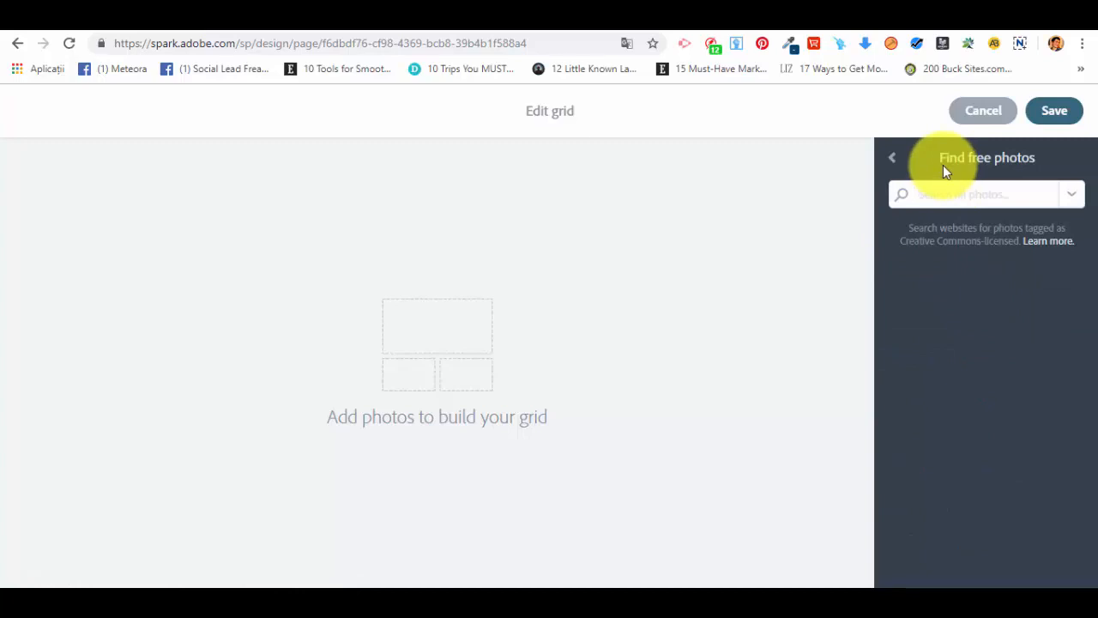
{"action": "type", "text": "c"}
{"action": "type", "text": "ffice"}
{"action": "key", "text": "Return"}
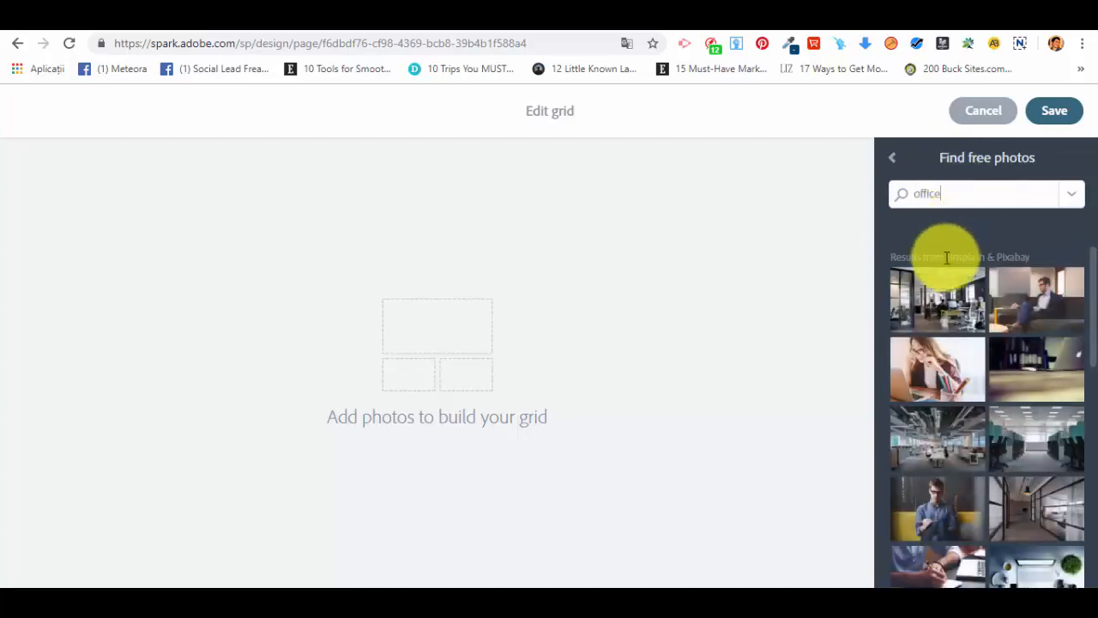
Step: Add the first four office photos to the grid: the open-plan office, man on sofa, woman biting pencil, and laptop on desk
{"action": "left_click", "coordinate": [947, 296]}
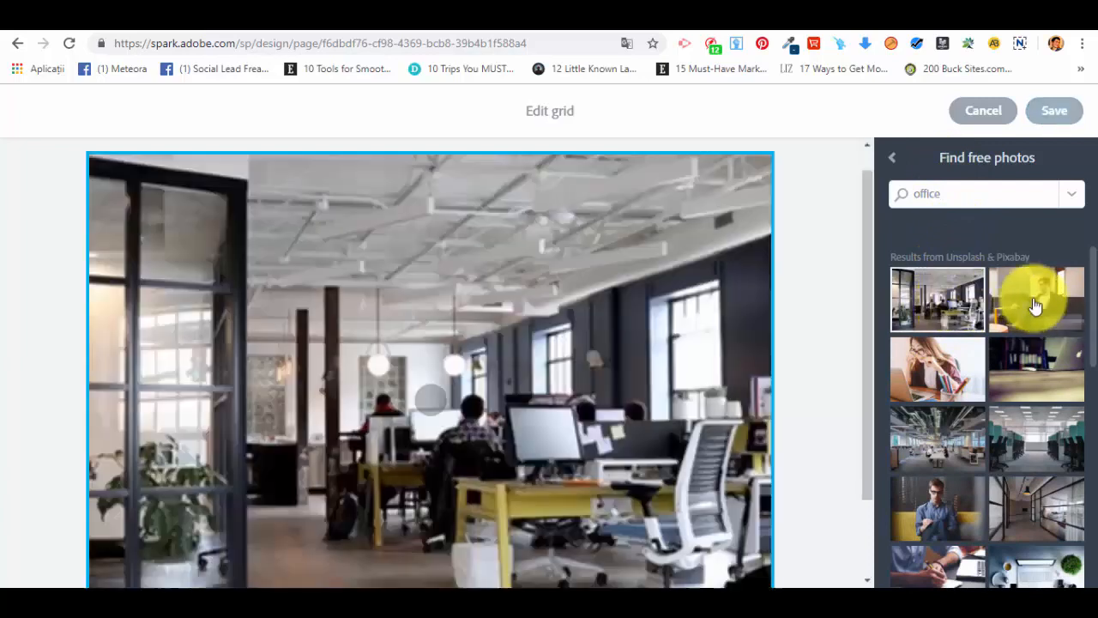
{"action": "left_click", "coordinate": [1055, 305]}
{"action": "left_click", "coordinate": [928, 381]}
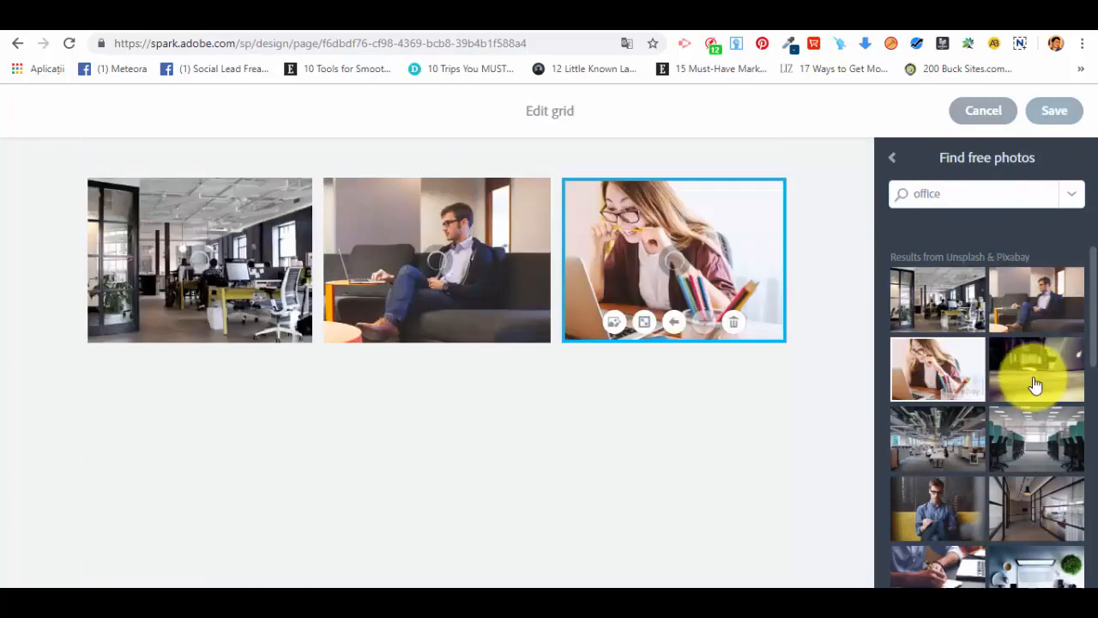
{"action": "left_click", "coordinate": [1035, 385]}
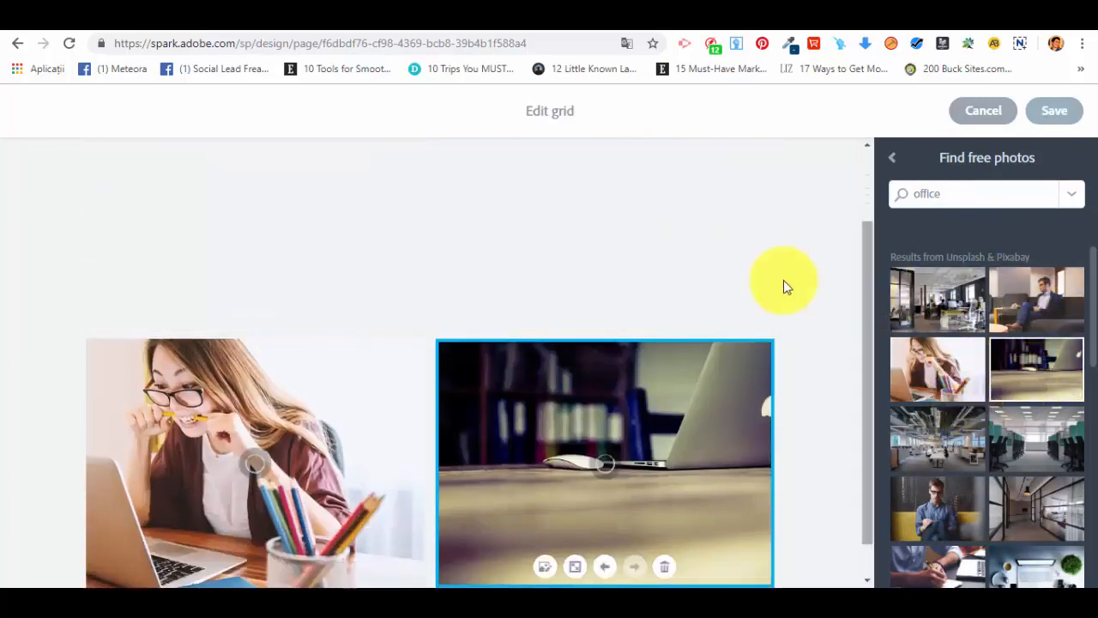
Step: Make the photo of the man on the sofa a large photo in the grid
{"action": "scroll", "coordinate": [783, 283], "scroll_direction": "up", "scroll_amount": 2}
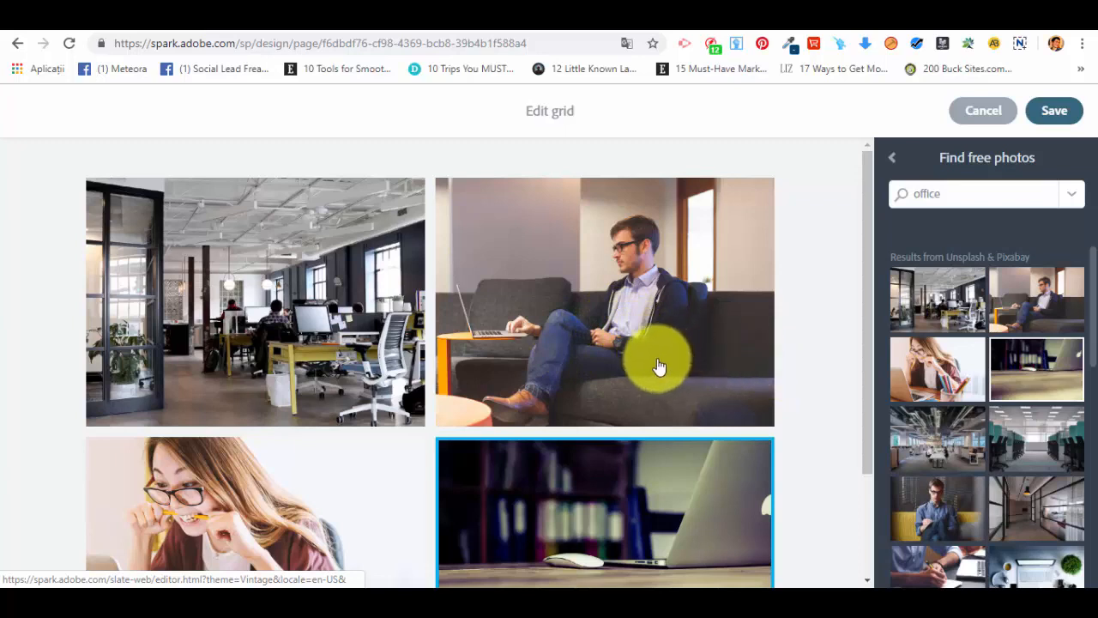
{"action": "left_click", "coordinate": [508, 307]}
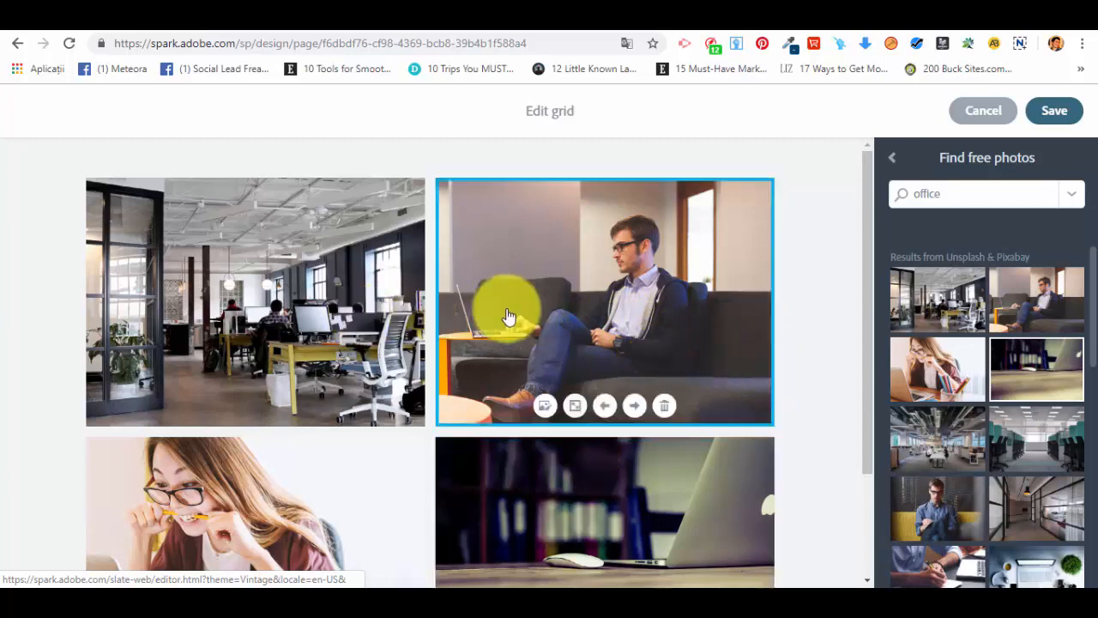
{"action": "left_click", "coordinate": [578, 409]}
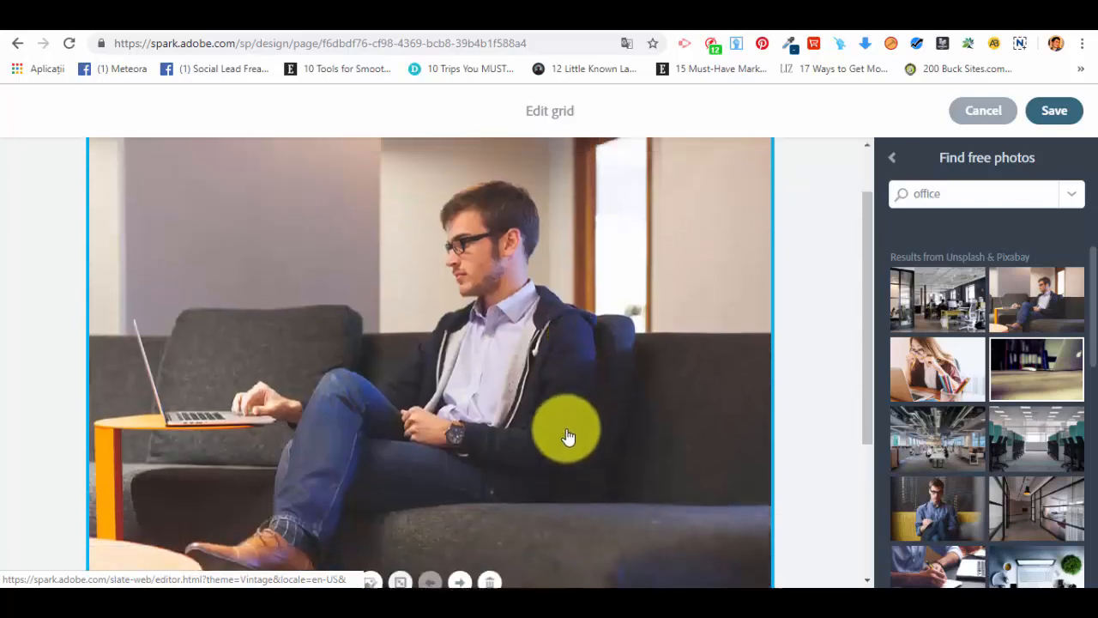
{"action": "scroll", "coordinate": [566, 436], "scroll_direction": "down", "scroll_amount": 4}
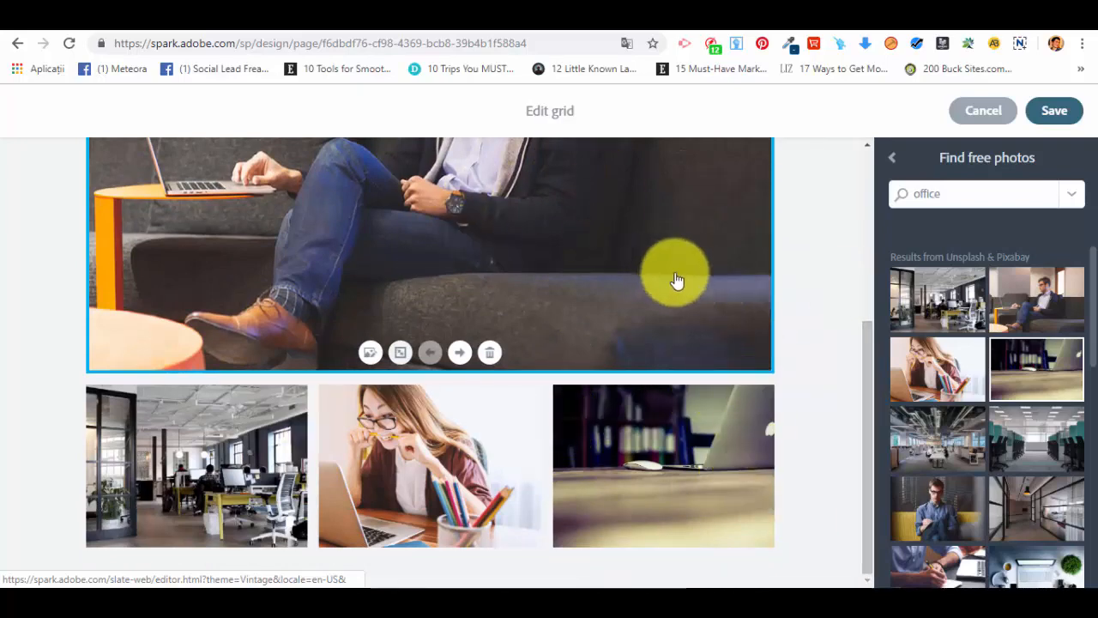
Step: Add the photo of the man writing on the yellow seat to the grid and check the resulting layout
{"action": "left_click", "coordinate": [959, 510]}
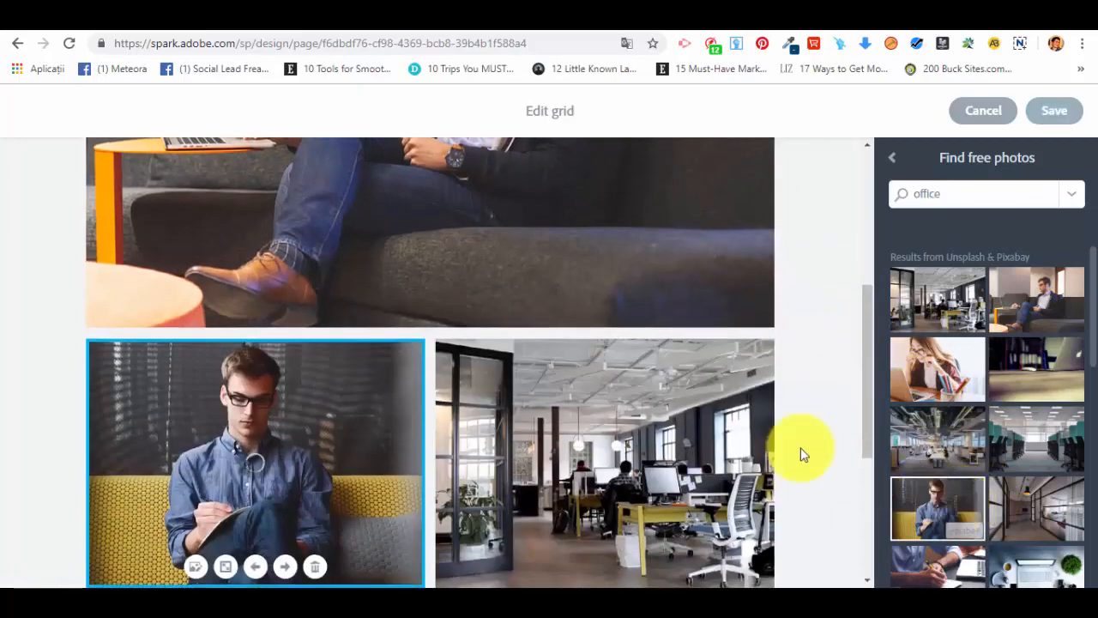
{"action": "scroll", "coordinate": [642, 385], "scroll_direction": "up", "scroll_amount": 3}
{"action": "scroll", "coordinate": [642, 390], "scroll_direction": "down", "scroll_amount": 6}
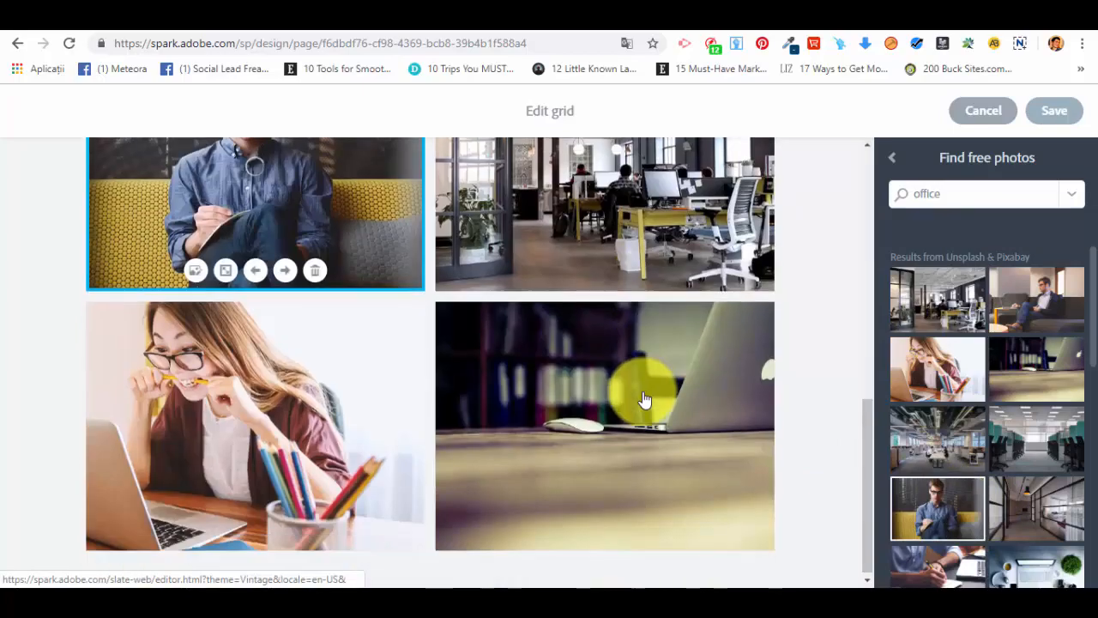
Step: Make the open-plan office photo with the yellow desks a large photo in the grid and check the layout
{"action": "scroll", "coordinate": [483, 437], "scroll_direction": "up", "scroll_amount": 5}
{"action": "scroll", "coordinate": [498, 306], "scroll_direction": "down", "scroll_amount": 4}
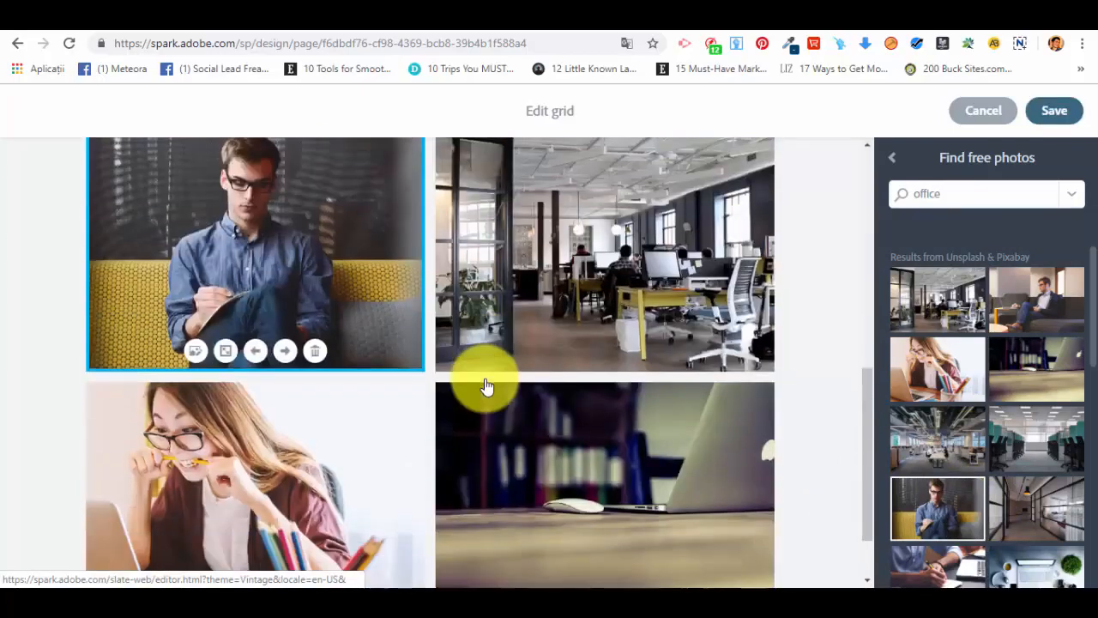
{"action": "left_click", "coordinate": [544, 351]}
{"action": "scroll", "coordinate": [571, 294], "scroll_direction": "up", "scroll_amount": 3}
{"action": "scroll", "coordinate": [583, 409], "scroll_direction": "down", "scroll_amount": 3}
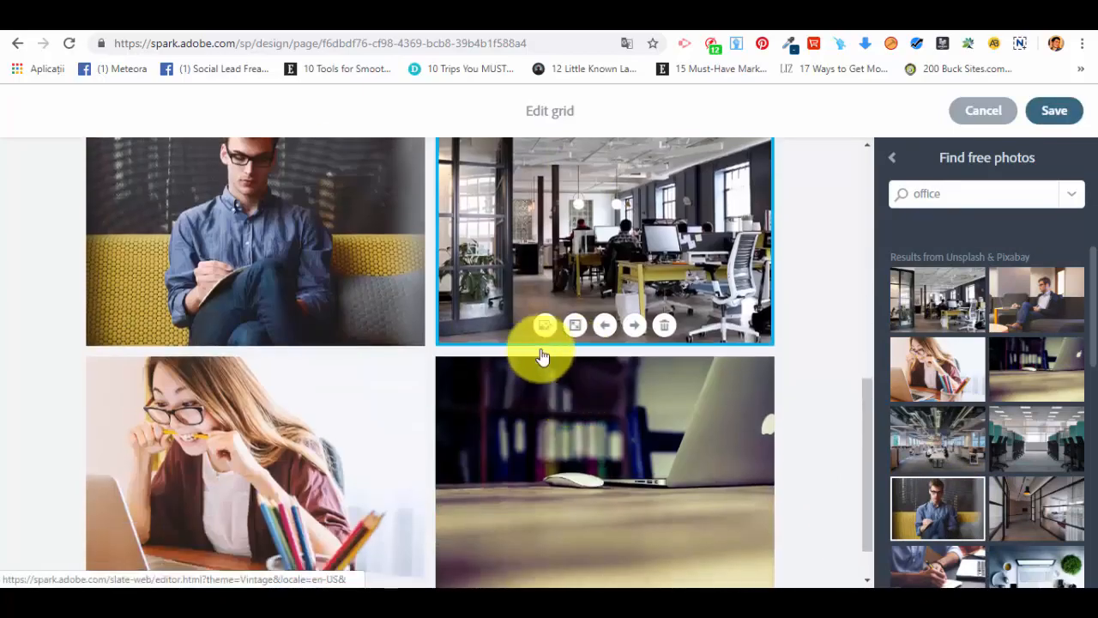
{"action": "left_click", "coordinate": [544, 326]}
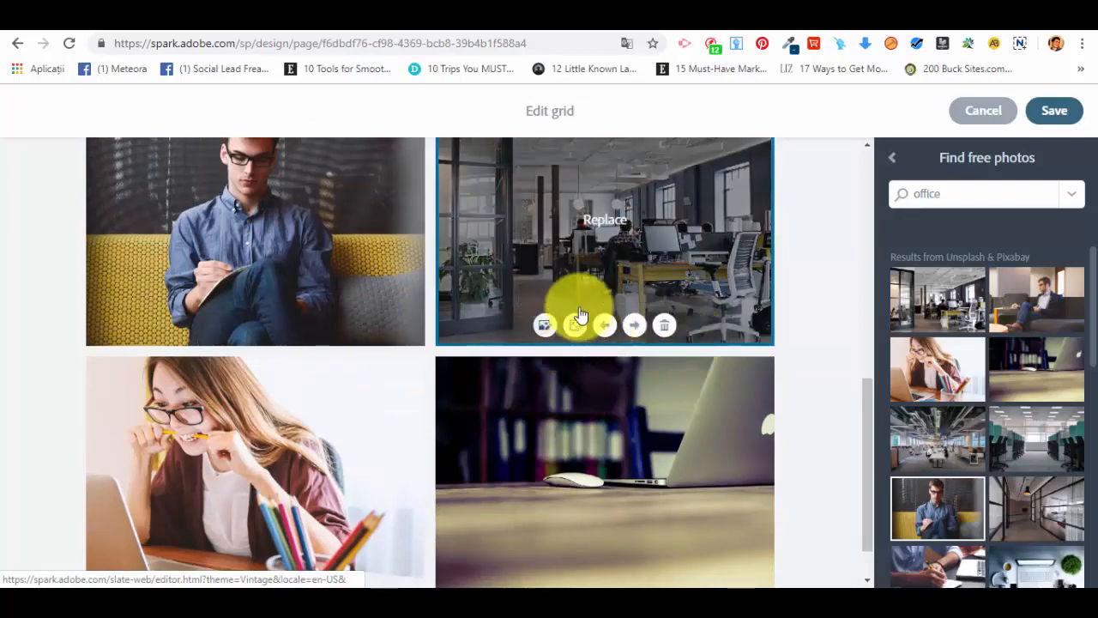
{"action": "left_click", "coordinate": [574, 326]}
{"action": "scroll", "coordinate": [643, 412], "scroll_direction": "up", "scroll_amount": 5}
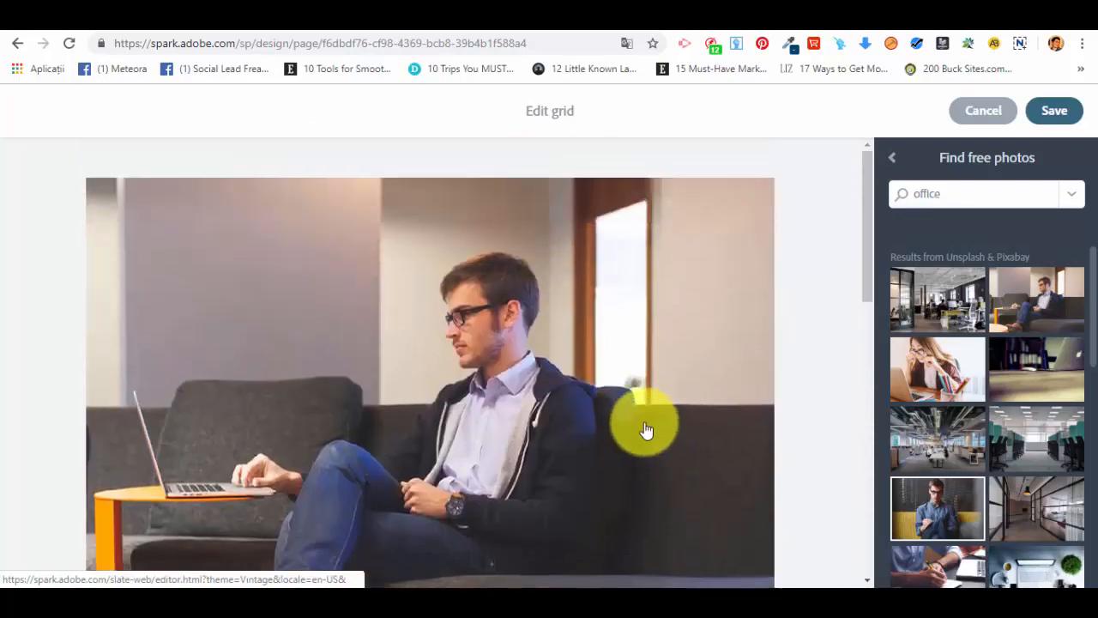
{"action": "scroll", "coordinate": [490, 338], "scroll_direction": "down", "scroll_amount": 5}
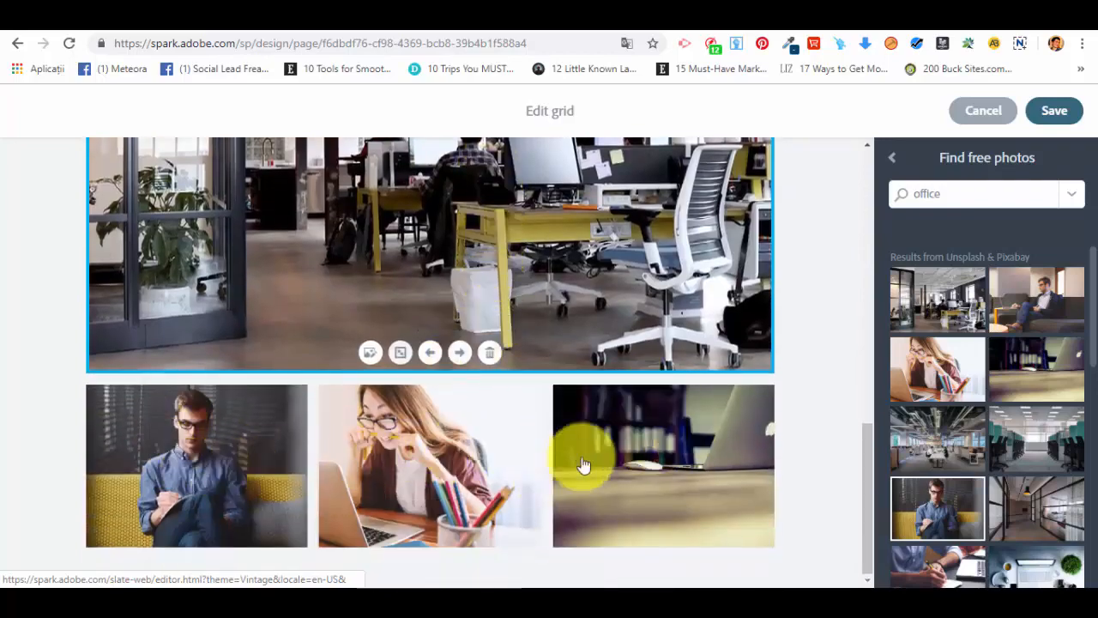
{"action": "scroll", "coordinate": [687, 471], "scroll_direction": "up", "scroll_amount": 5}
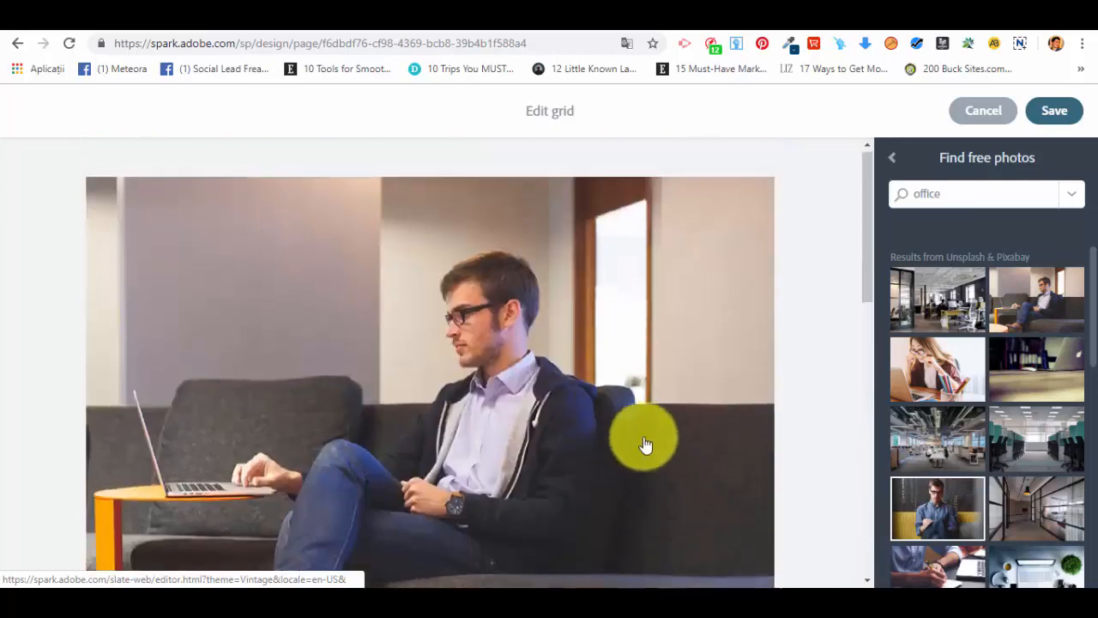
Step: Save the photo grid and check it on the page
{"action": "left_click", "coordinate": [1062, 116]}
{"action": "scroll", "coordinate": [976, 240], "scroll_direction": "up", "scroll_amount": 5}
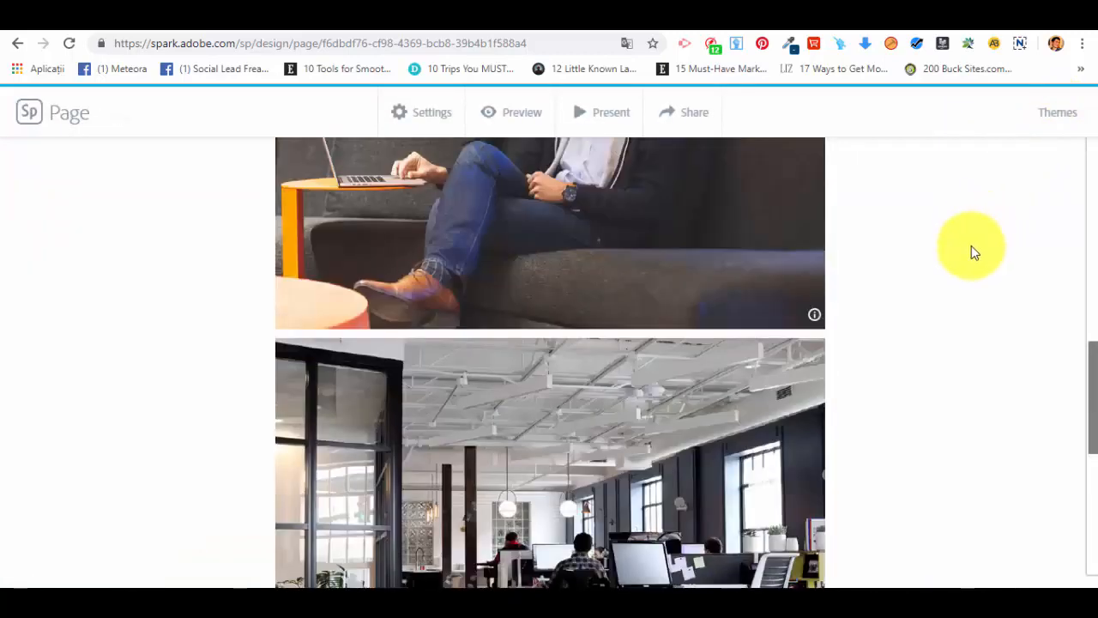
{"action": "scroll", "coordinate": [969, 255], "scroll_direction": "up", "scroll_amount": 5}
{"action": "scroll", "coordinate": [784, 294], "scroll_direction": "down", "scroll_amount": 5}
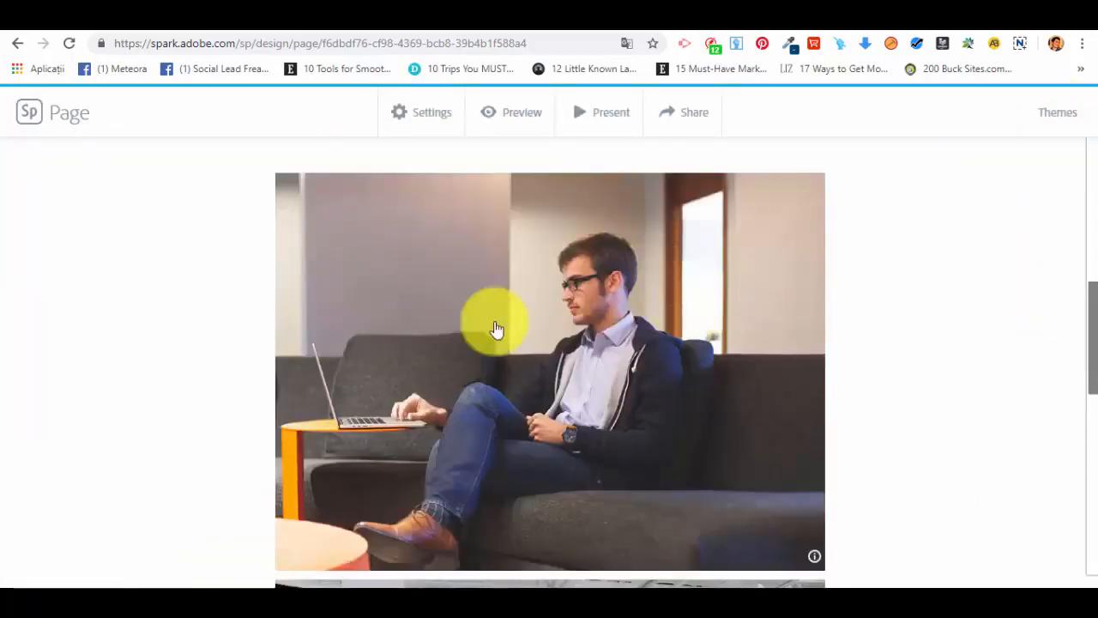
{"action": "scroll", "coordinate": [581, 449], "scroll_direction": "down", "scroll_amount": 10}
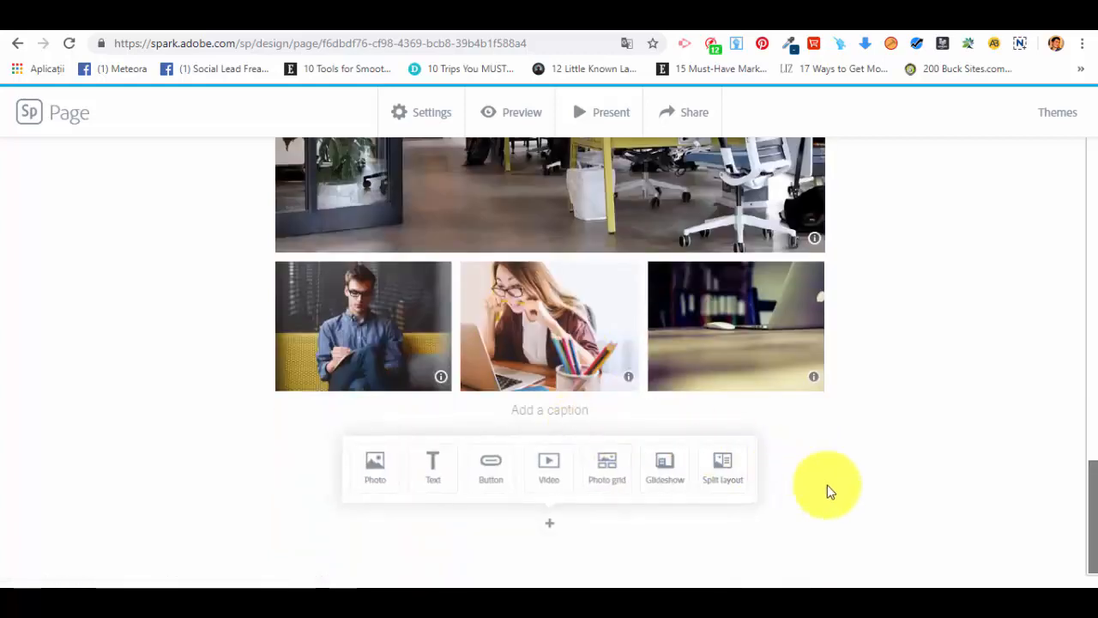
{"action": "left_click", "coordinate": [549, 466]}
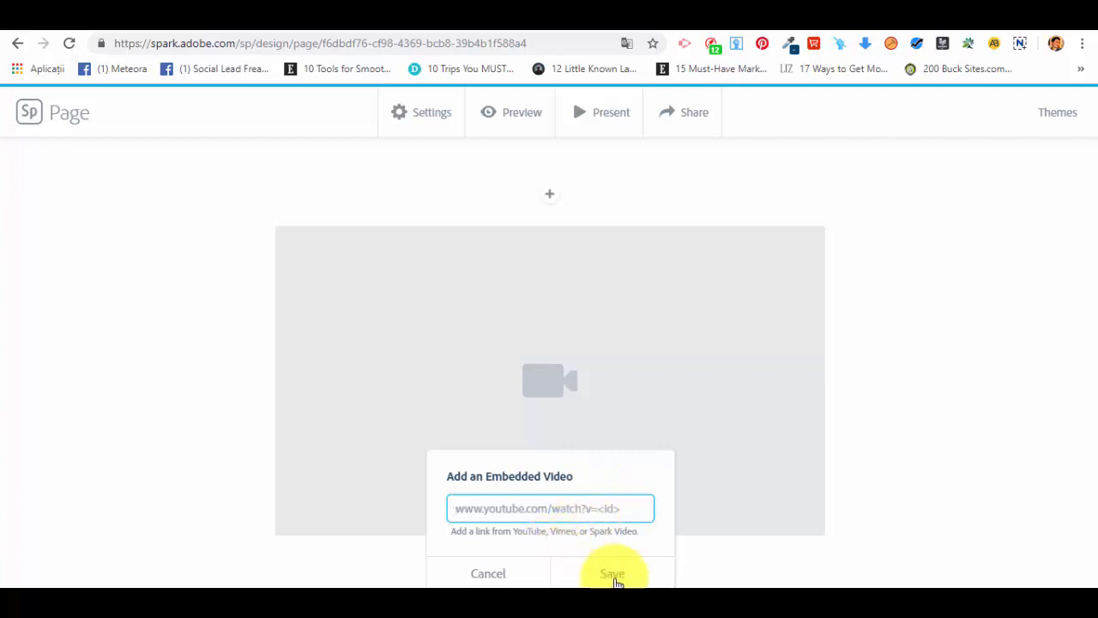
{"action": "left_click", "coordinate": [502, 574]}
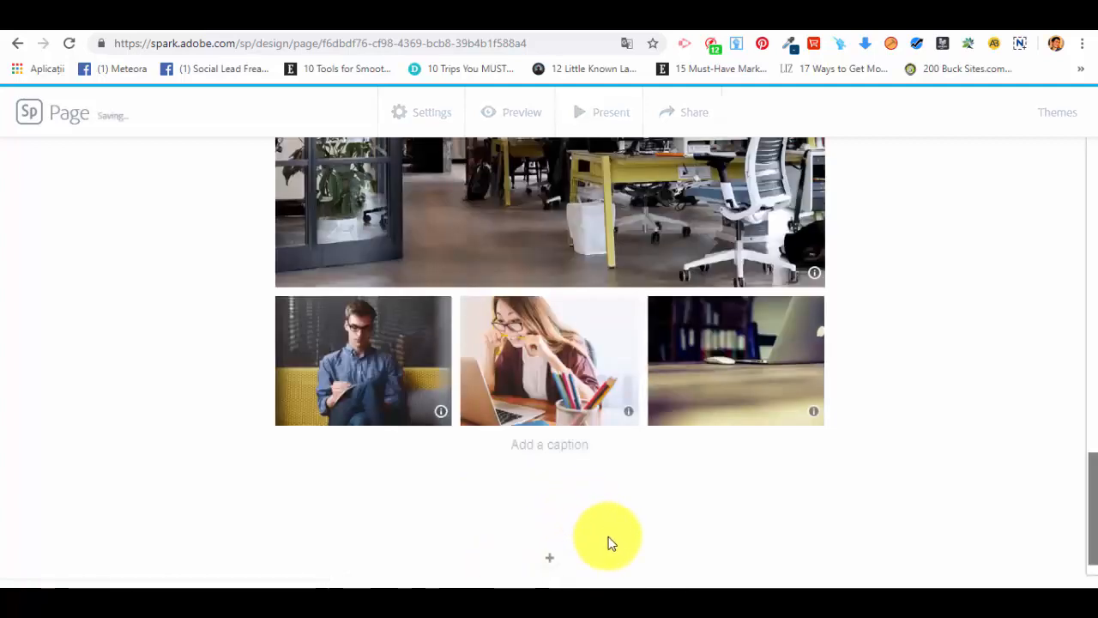
Step: Insert a glideshow below the grid with the free "office" photos of the man on the sofa, laptop on desk, and coworkers at a long table
{"action": "scroll", "coordinate": [635, 502], "scroll_direction": "down", "scroll_amount": 1}
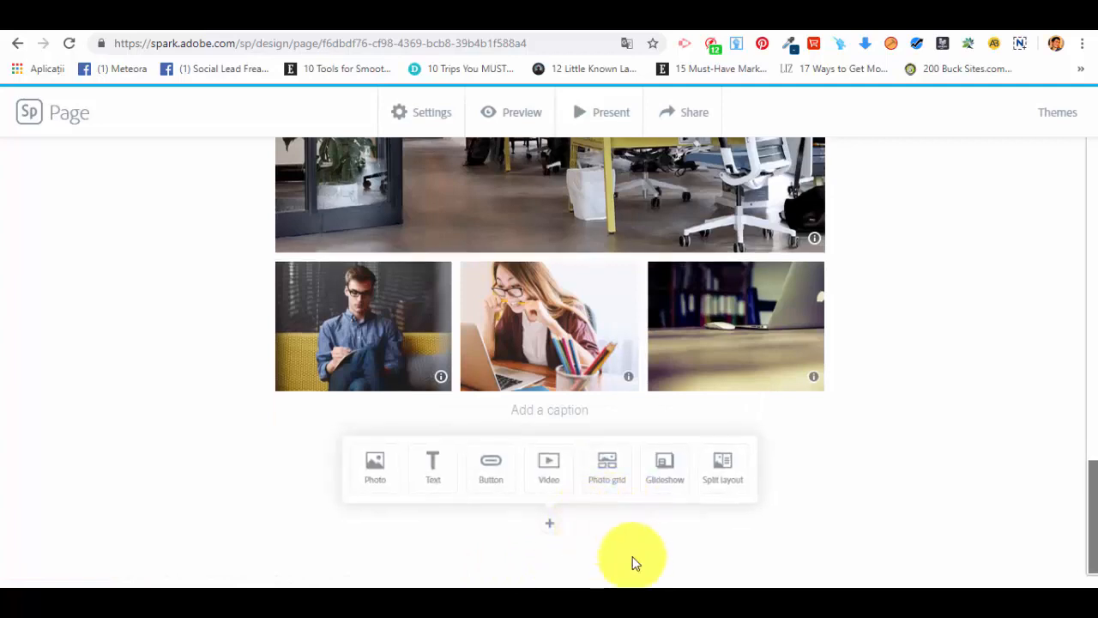
{"action": "left_click", "coordinate": [665, 467]}
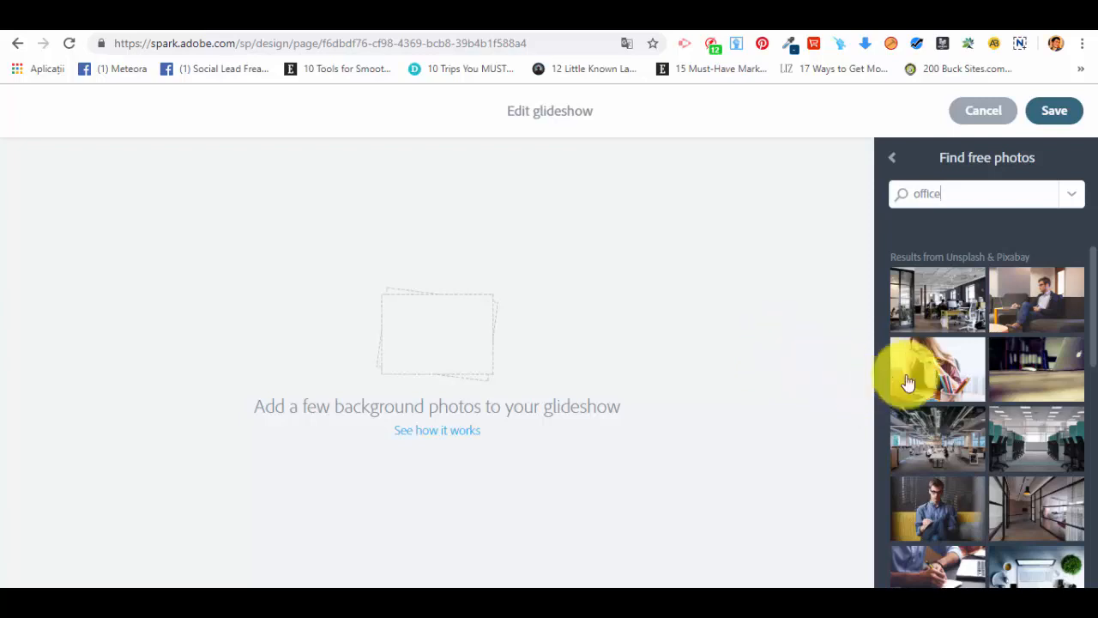
{"action": "left_click", "coordinate": [1048, 310]}
{"action": "left_click", "coordinate": [1050, 377]}
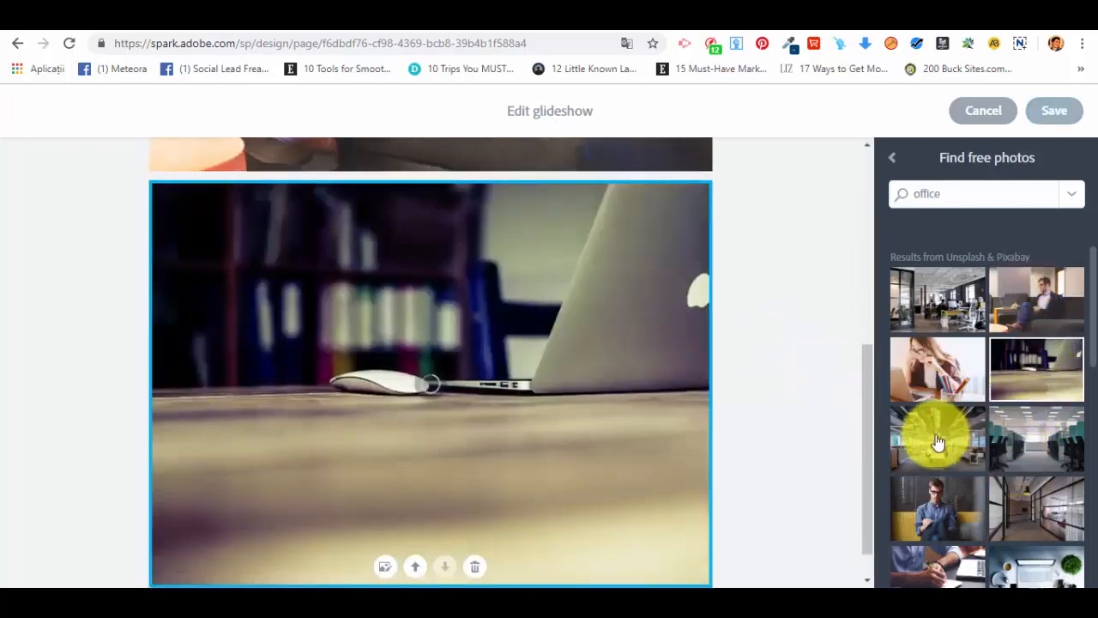
{"action": "left_click", "coordinate": [896, 456]}
{"action": "scroll", "coordinate": [524, 380], "scroll_direction": "up", "scroll_amount": 5}
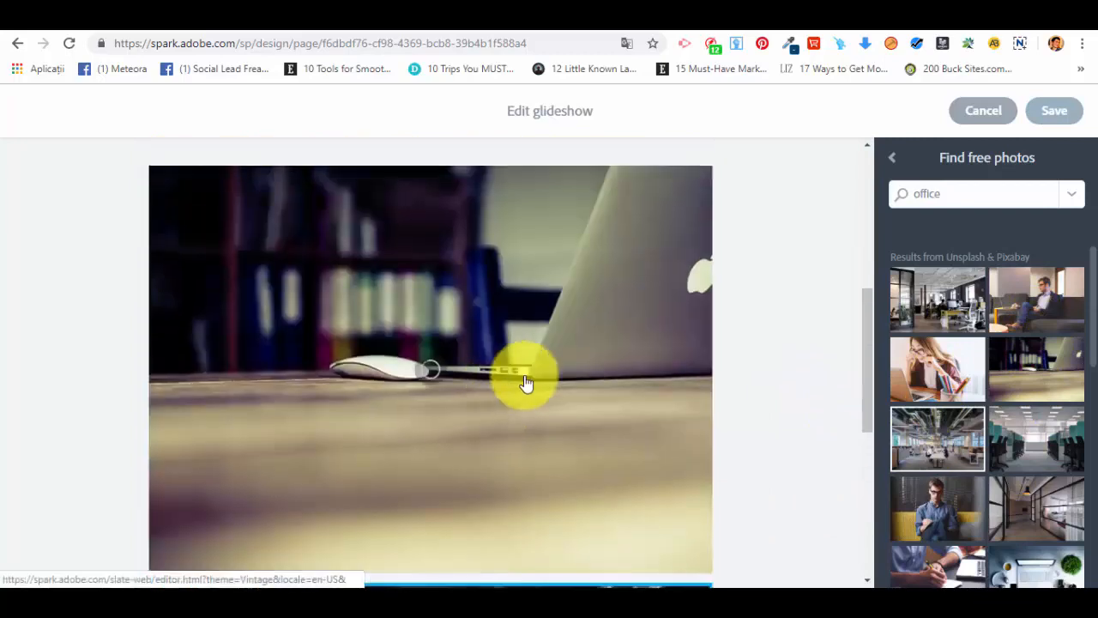
{"action": "scroll", "coordinate": [767, 201], "scroll_direction": "up", "scroll_amount": 5}
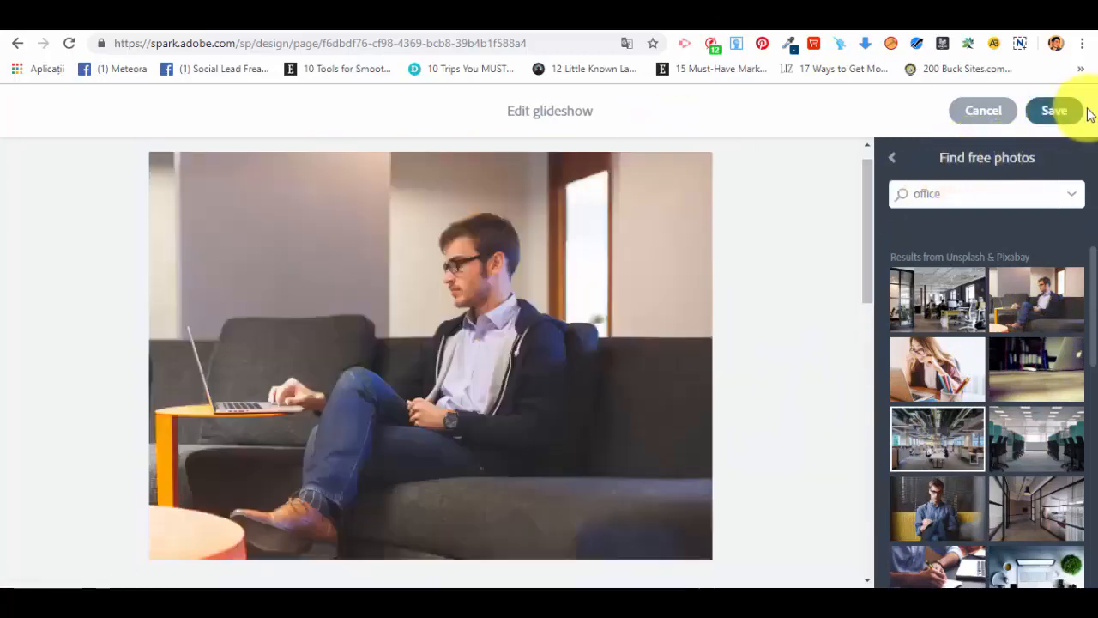
{"action": "left_click", "coordinate": [1054, 112]}
Step: Review the glideshow on the page, examining how its background photos change below the photo grid
{"action": "scroll", "coordinate": [755, 326], "scroll_direction": "up", "scroll_amount": 6}
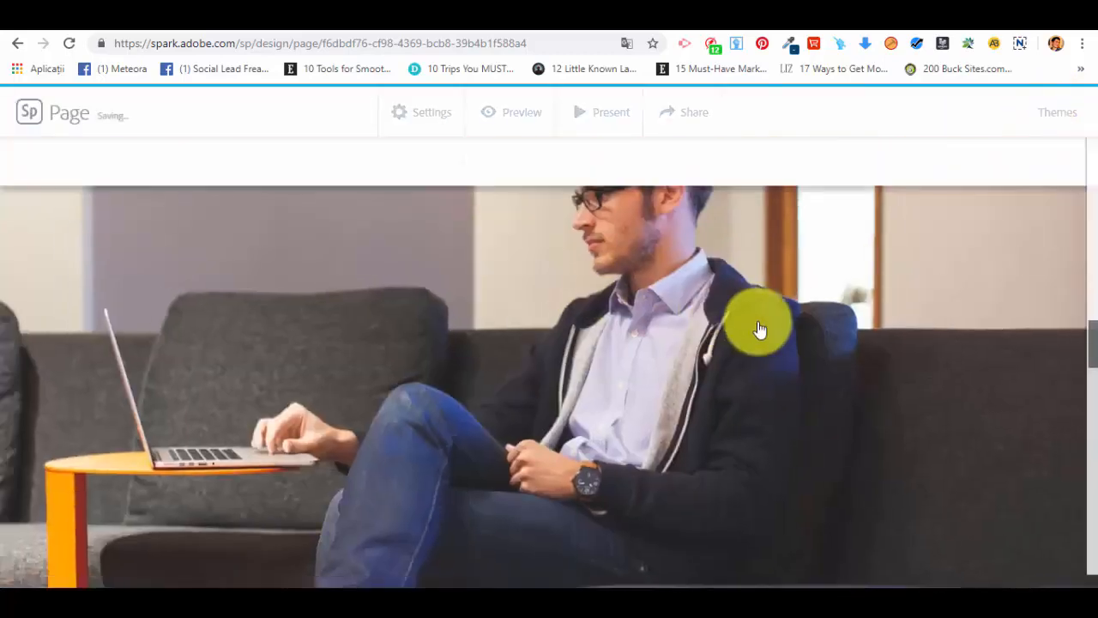
{"action": "scroll", "coordinate": [821, 392], "scroll_direction": "down", "scroll_amount": 8}
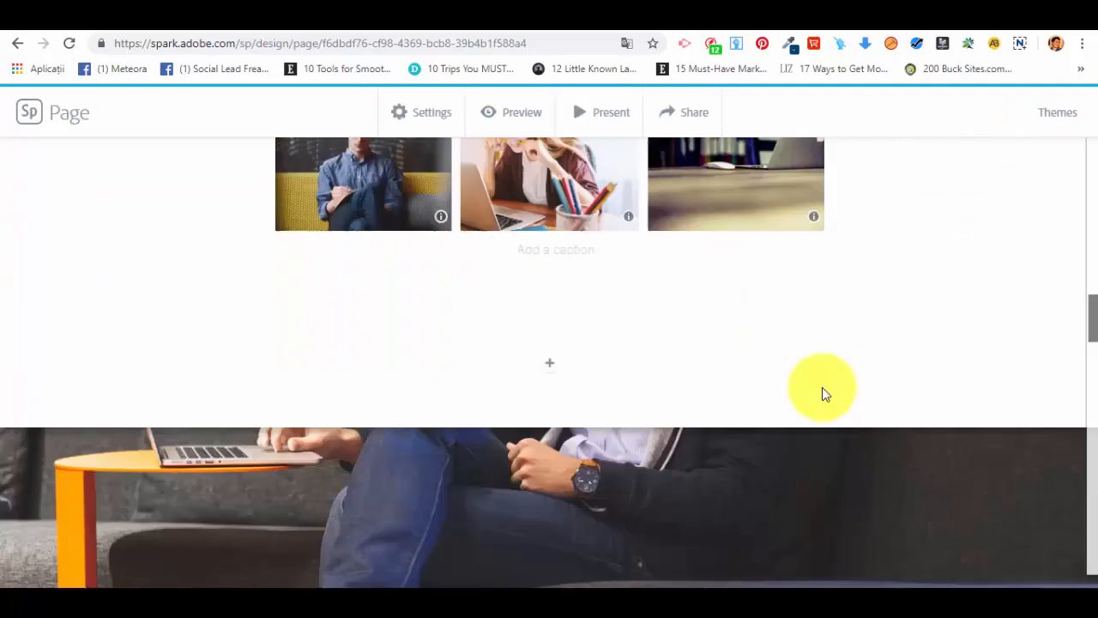
{"action": "scroll", "coordinate": [803, 385], "scroll_direction": "down", "scroll_amount": 6}
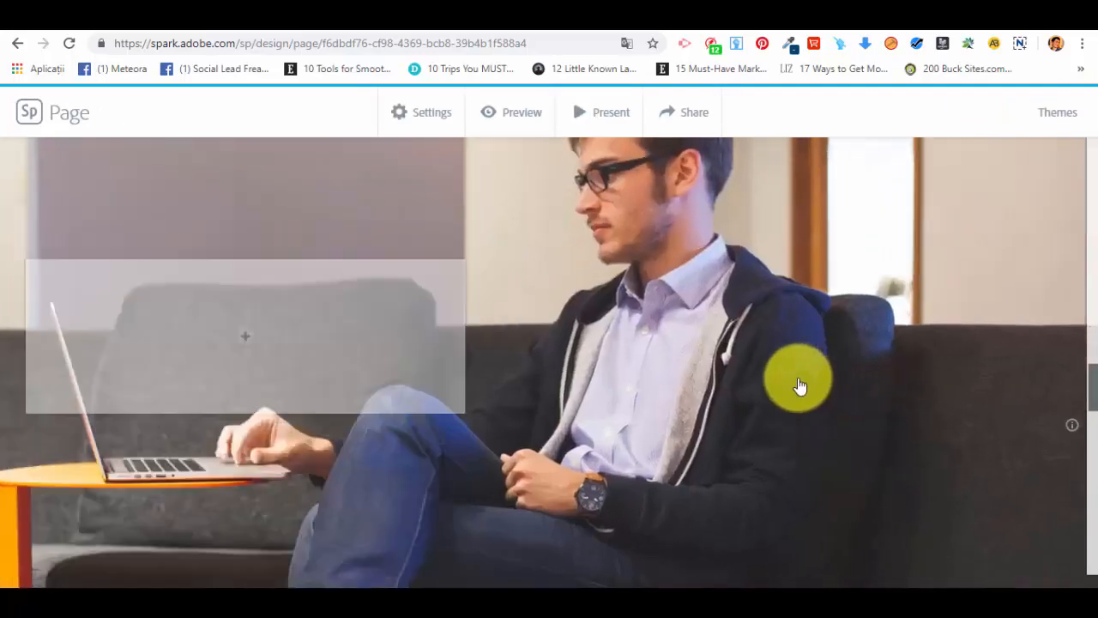
{"action": "scroll", "coordinate": [794, 390], "scroll_direction": "down", "scroll_amount": 6}
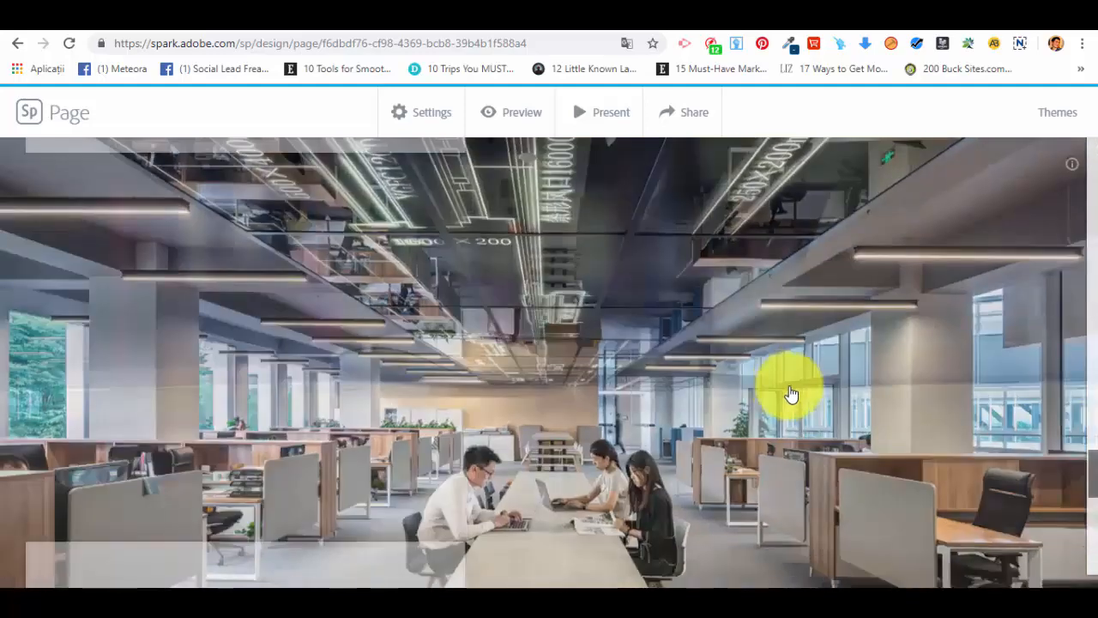
{"action": "scroll", "coordinate": [789, 393], "scroll_direction": "up", "scroll_amount": 11}
{"action": "scroll", "coordinate": [784, 394], "scroll_direction": "up", "scroll_amount": 5}
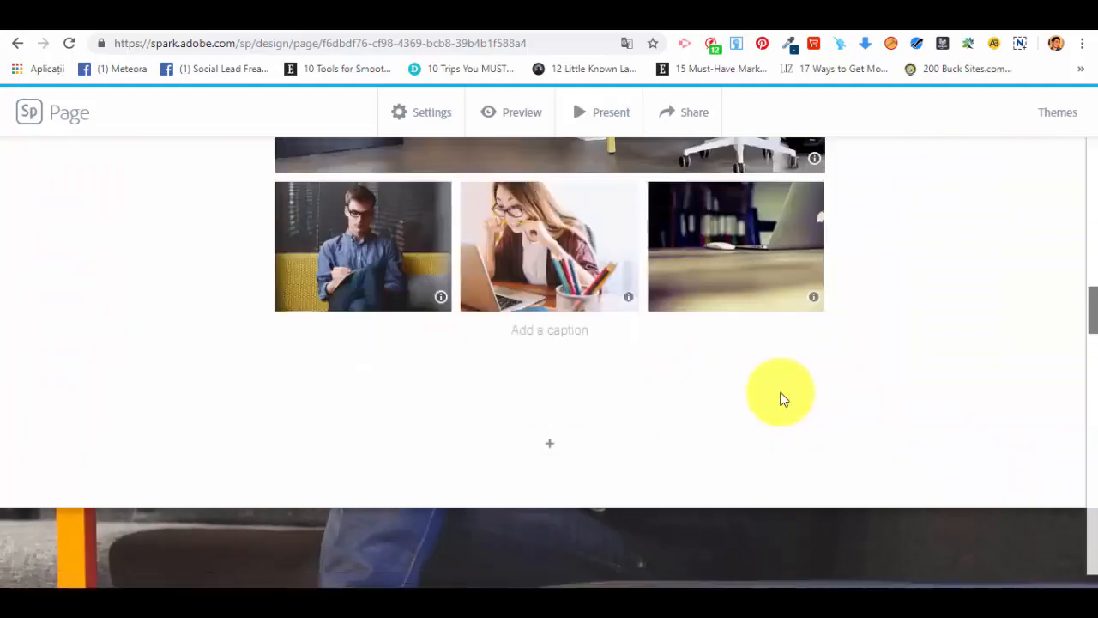
{"action": "scroll", "coordinate": [779, 403], "scroll_direction": "down", "scroll_amount": 7}
{"action": "scroll", "coordinate": [776, 410], "scroll_direction": "down", "scroll_amount": 3}
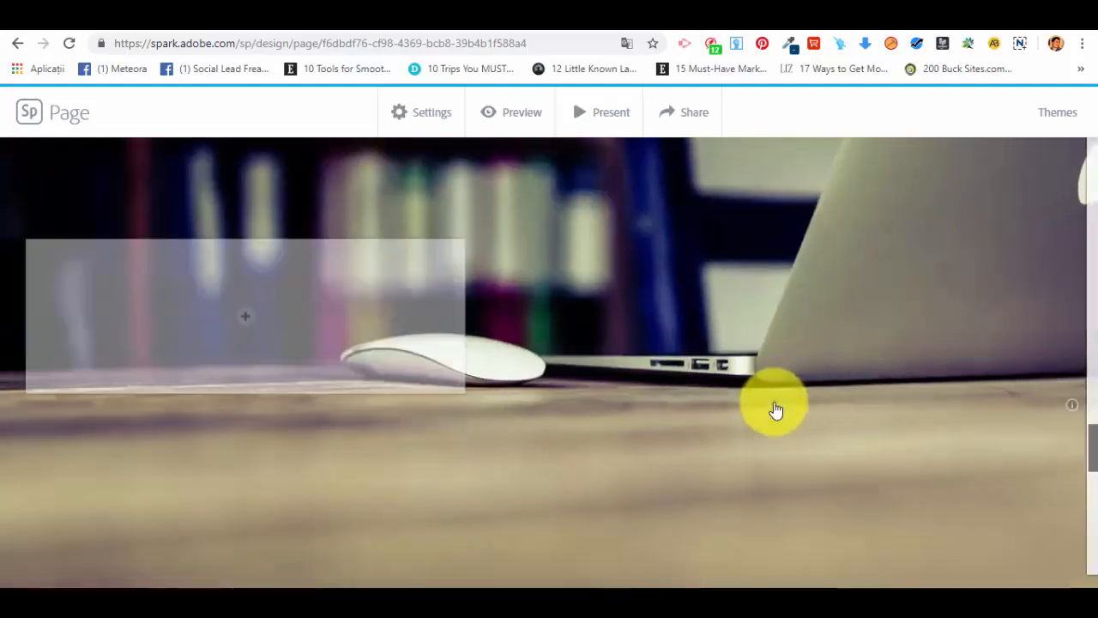
Step: Add a centered "Buy Now" button linking to google.com in the content box over the glideshow's sofa photo
{"action": "scroll", "coordinate": [772, 408], "scroll_direction": "up", "scroll_amount": 7}
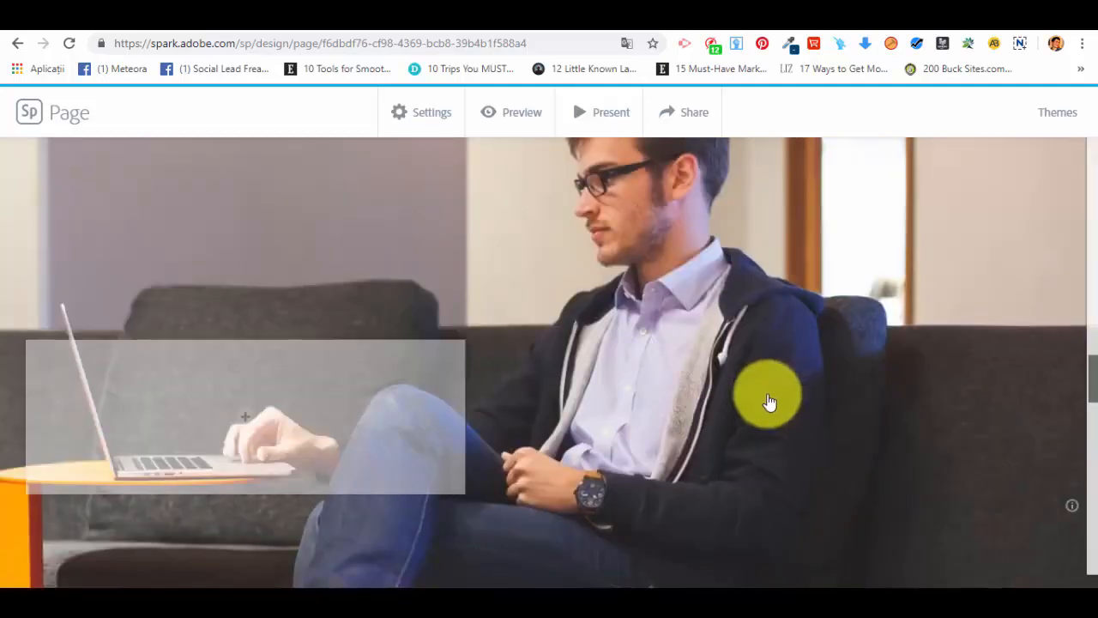
{"action": "left_click", "coordinate": [245, 421]}
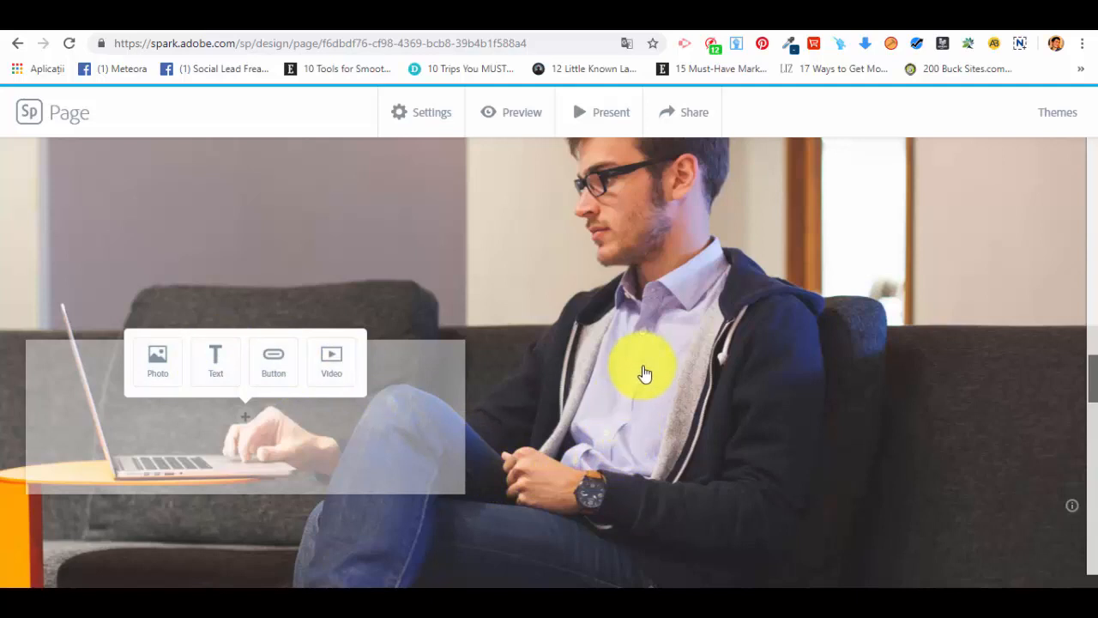
{"action": "left_click", "coordinate": [279, 358]}
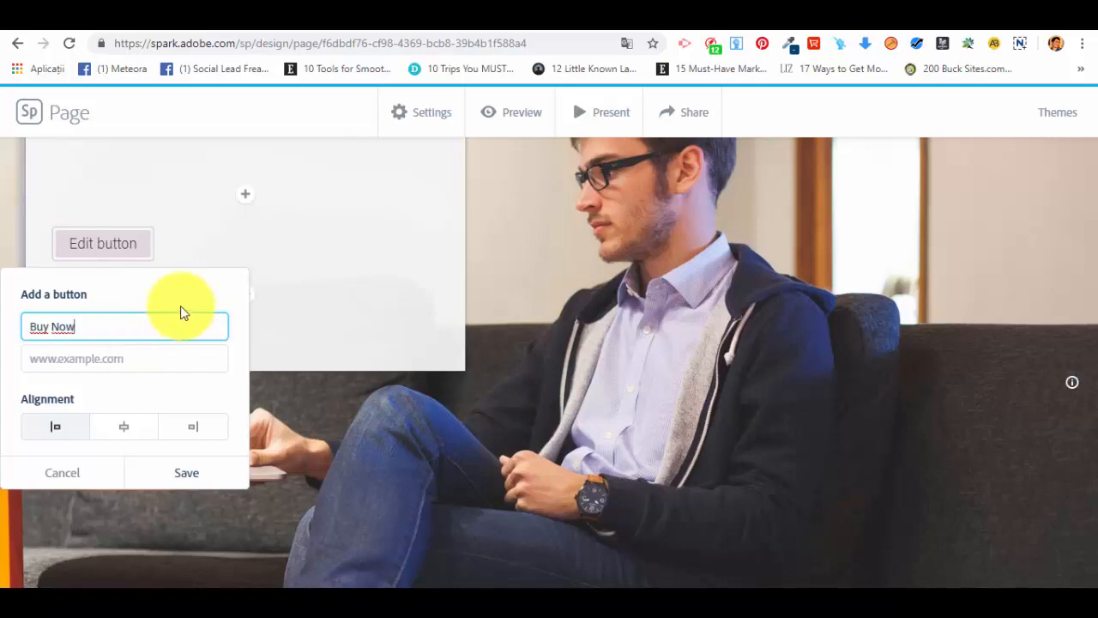
{"action": "left_click", "coordinate": [142, 349]}
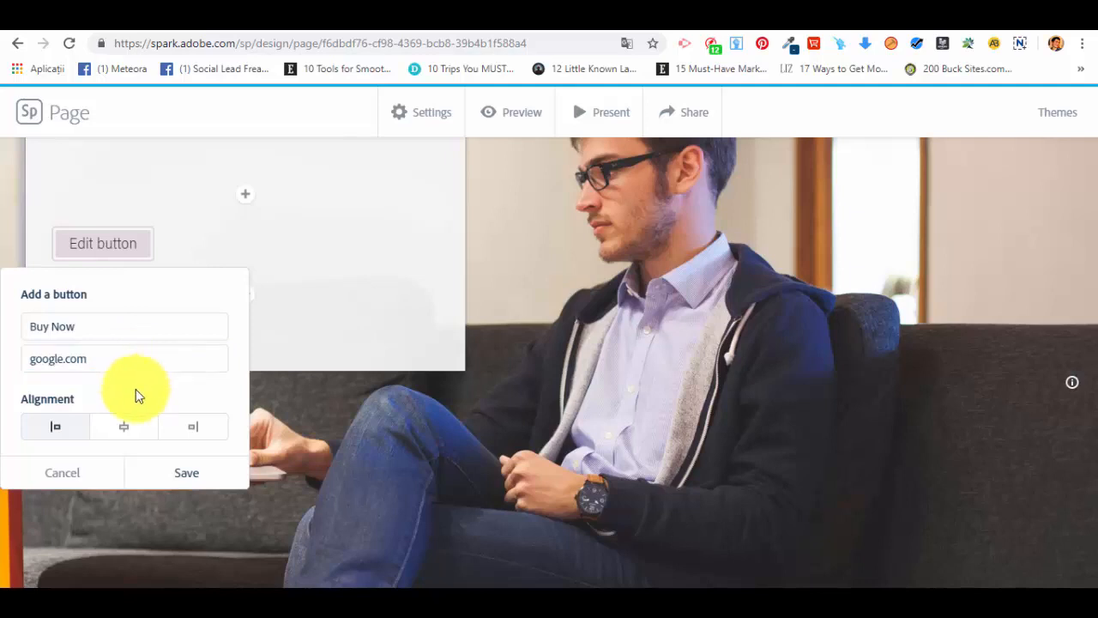
{"action": "left_click", "coordinate": [123, 429]}
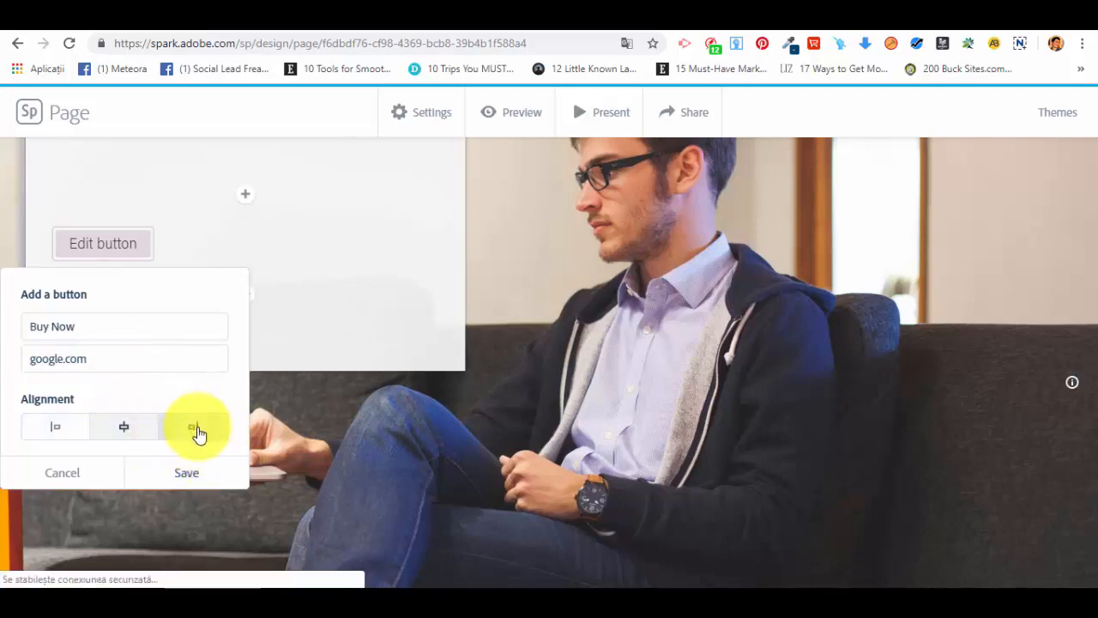
{"action": "left_click", "coordinate": [194, 431]}
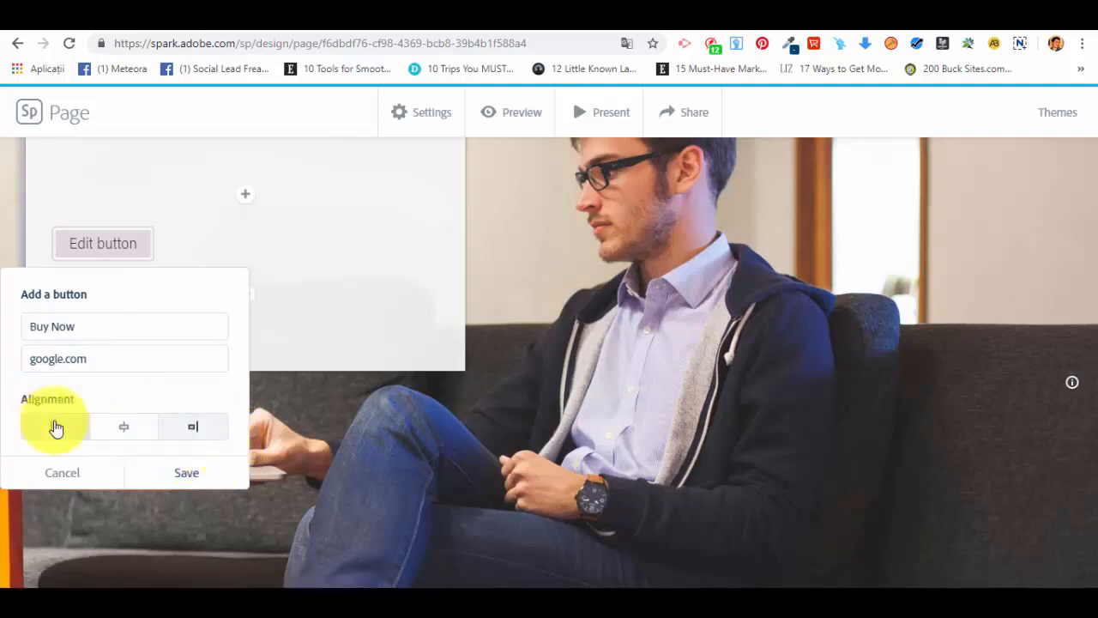
{"action": "left_click", "coordinate": [127, 433]}
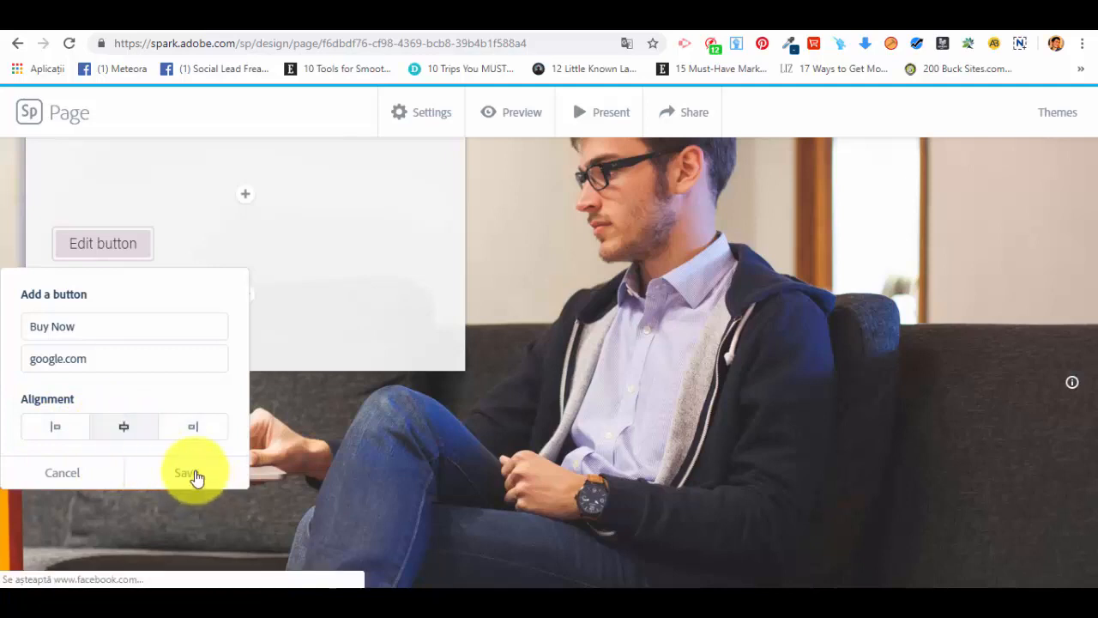
{"action": "left_click", "coordinate": [194, 477]}
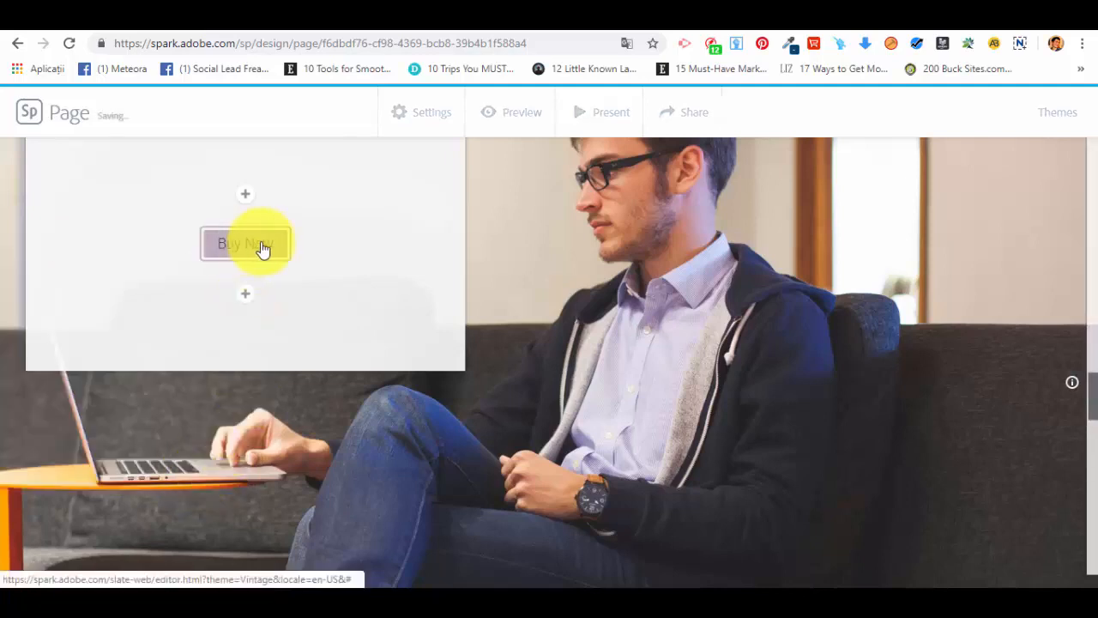
Step: Check the content options below the Buy Now button and review the button's text, link and alignment settings
{"action": "scroll", "coordinate": [289, 364], "scroll_direction": "up", "scroll_amount": 2}
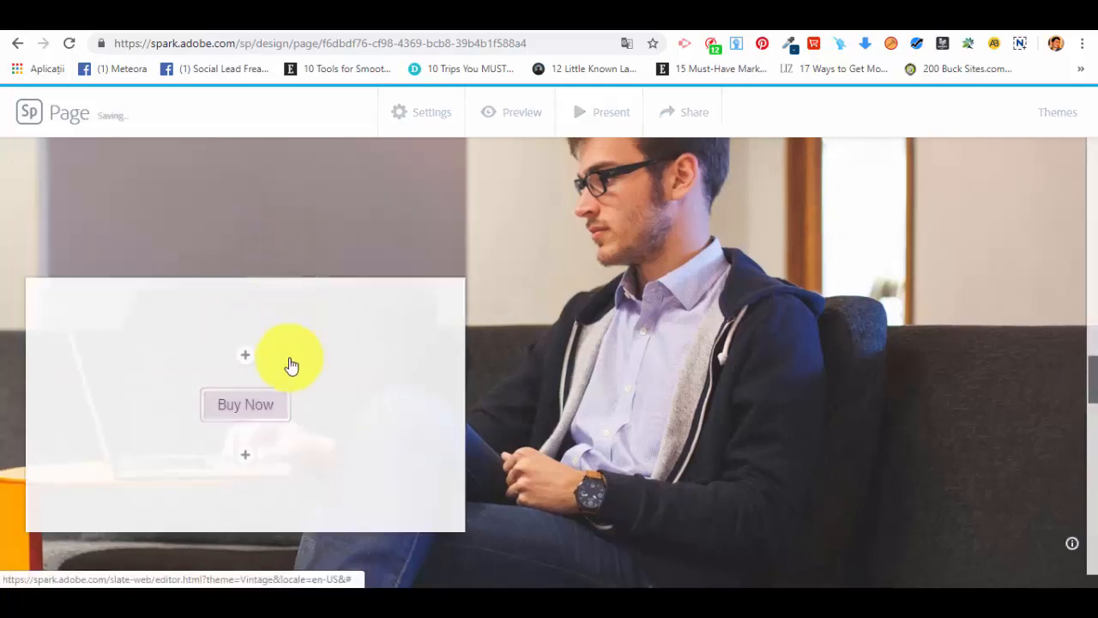
{"action": "left_click", "coordinate": [248, 457]}
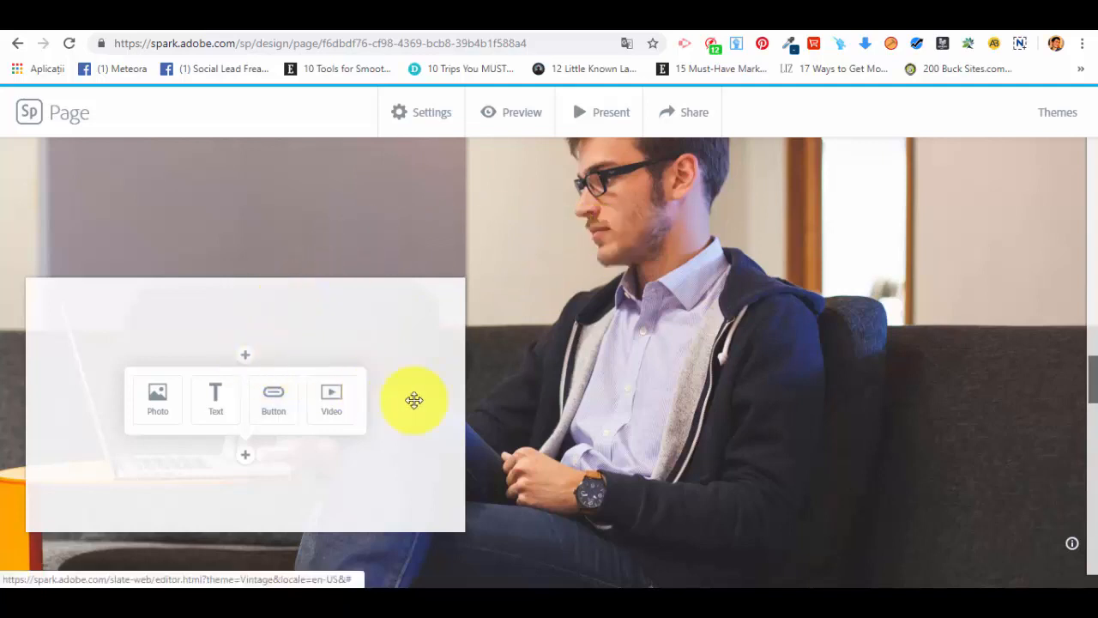
{"action": "left_click", "coordinate": [400, 350]}
{"action": "left_click", "coordinate": [261, 406]}
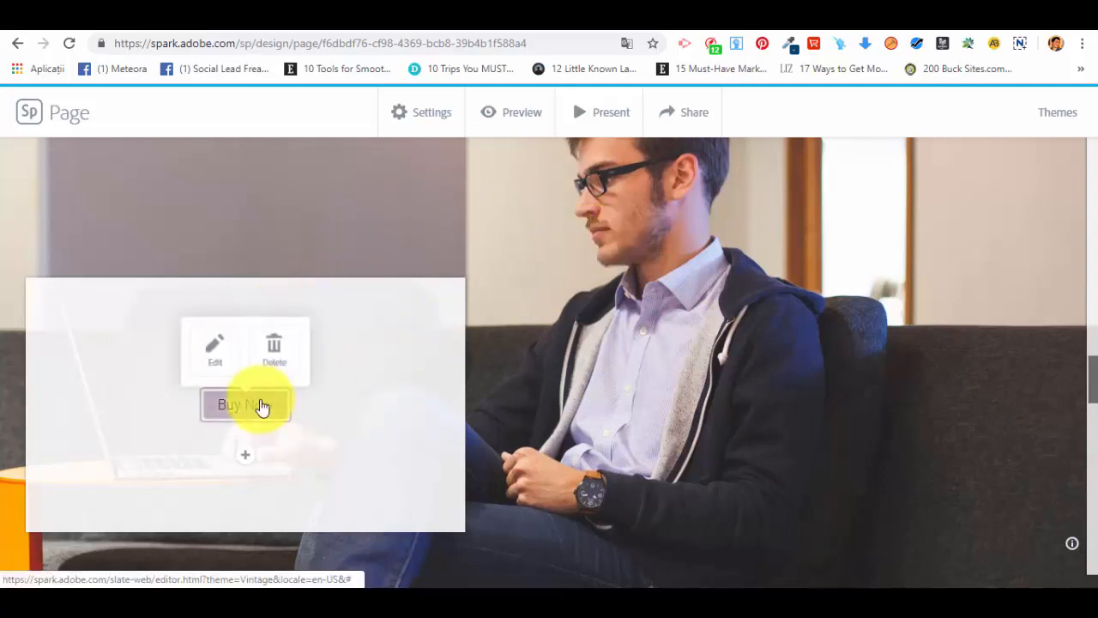
{"action": "left_click", "coordinate": [208, 343]}
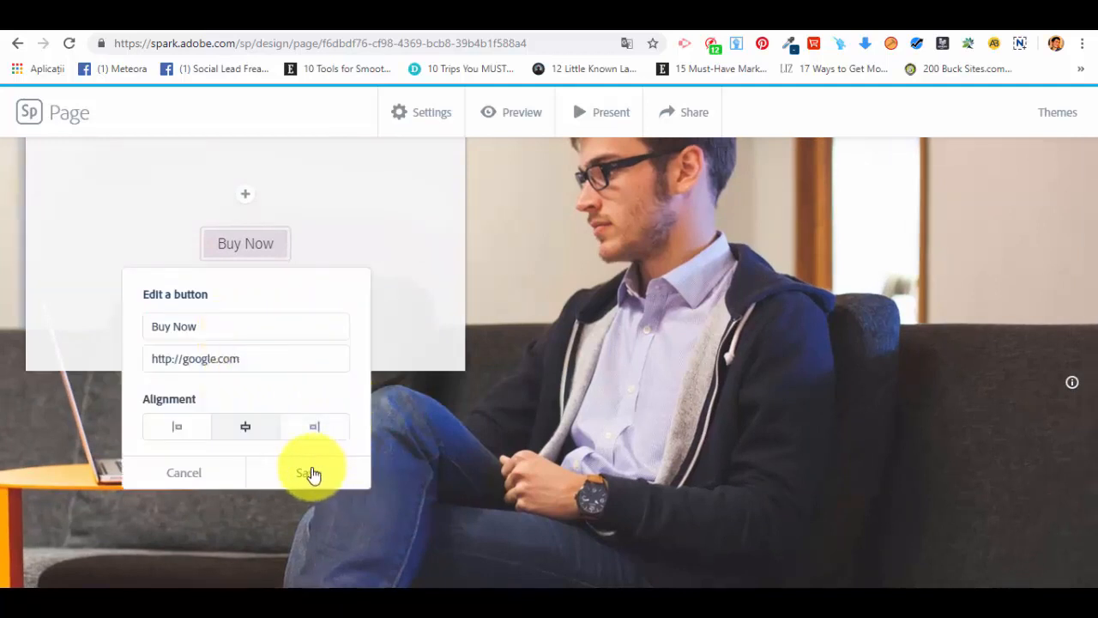
{"action": "left_click", "coordinate": [311, 474]}
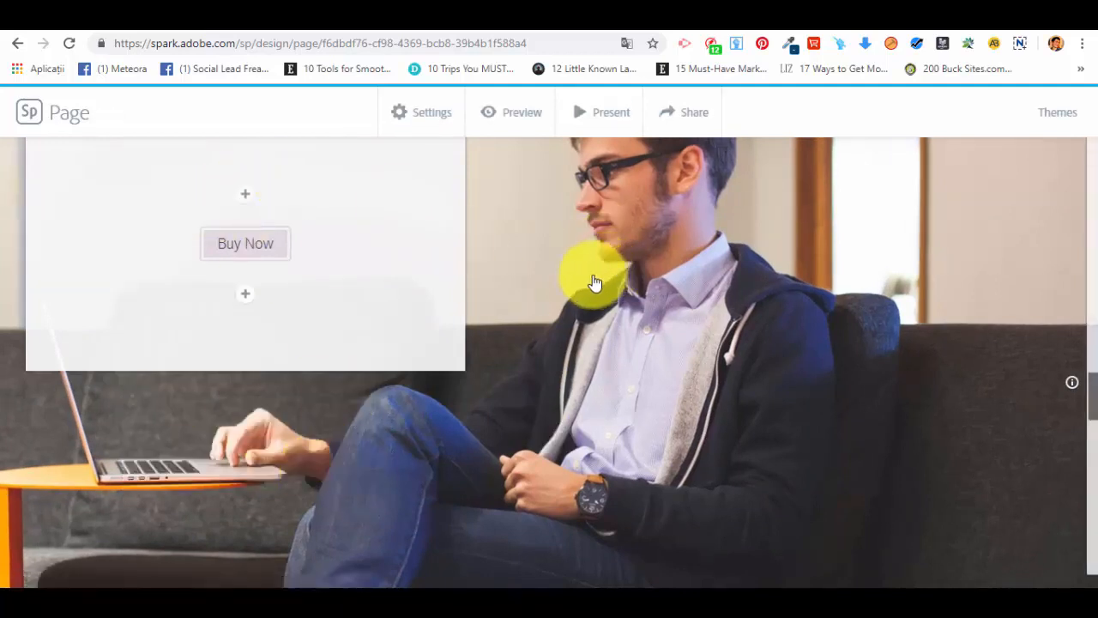
Step: Insert a split layout below the glideshow and fill its image half with the free "office" photo of the laptop, coffee cup, plant and camera
{"action": "scroll", "coordinate": [561, 277], "scroll_direction": "down", "scroll_amount": 10}
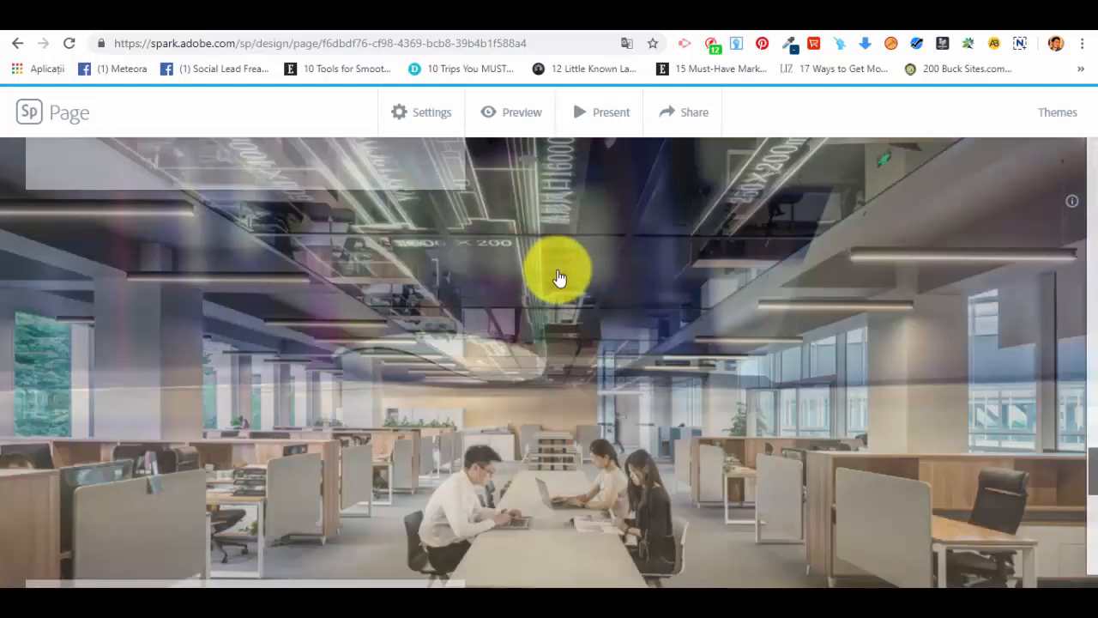
{"action": "scroll", "coordinate": [559, 277], "scroll_direction": "down", "scroll_amount": 5}
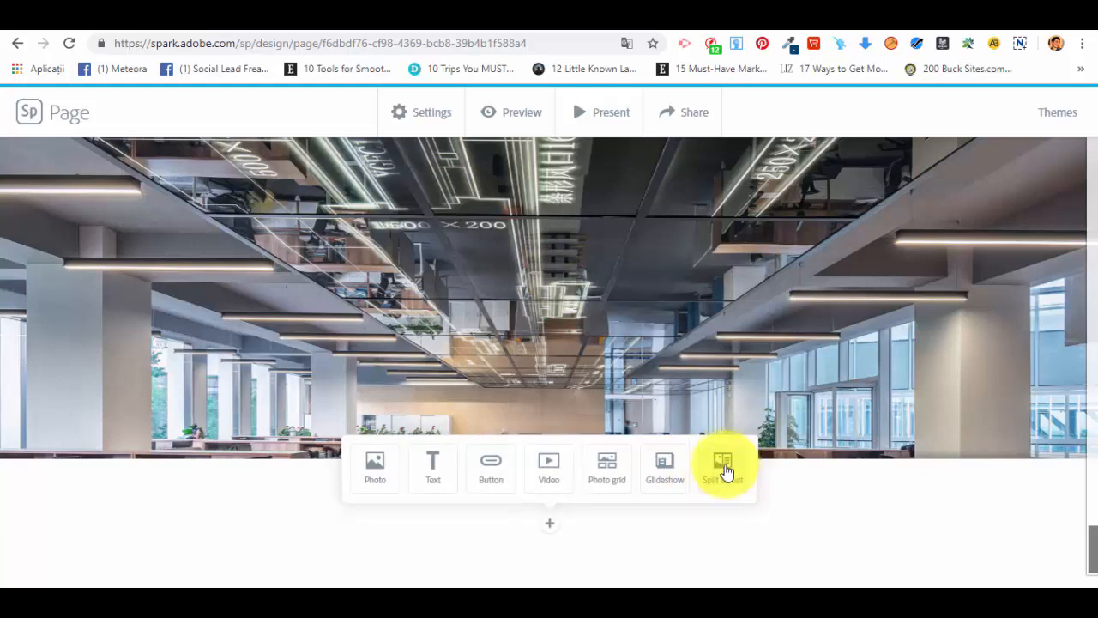
{"action": "left_click", "coordinate": [725, 470]}
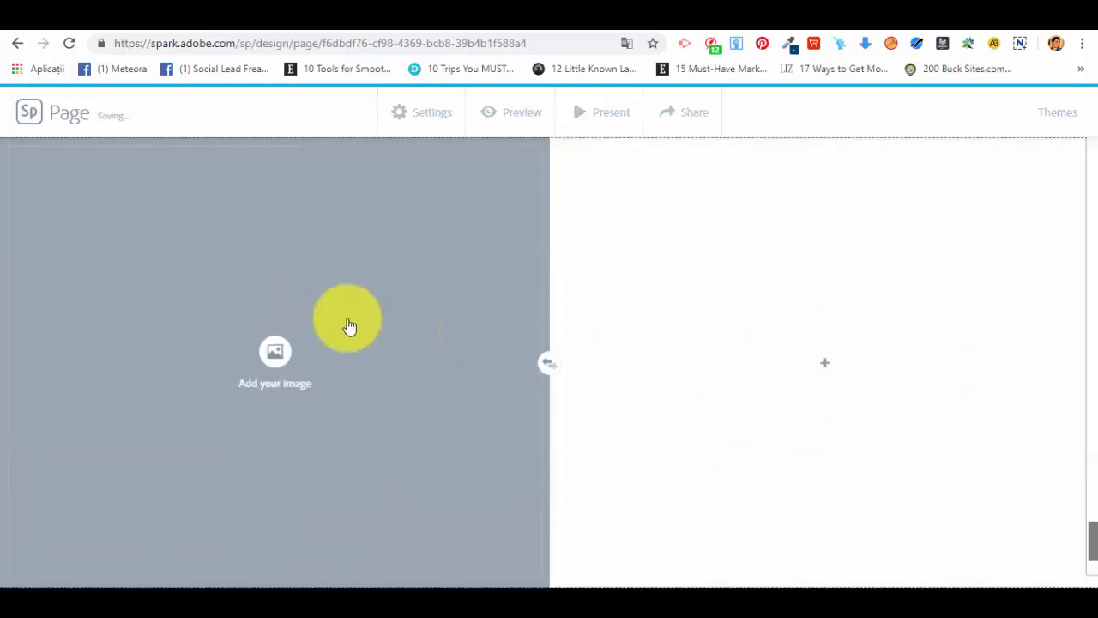
{"action": "left_click", "coordinate": [271, 350]}
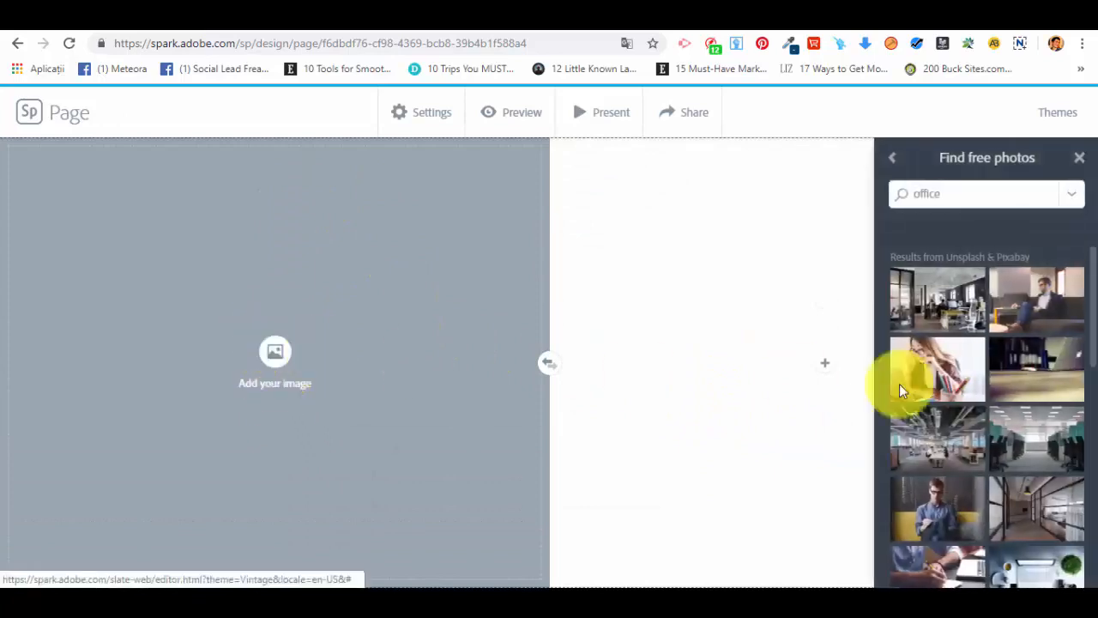
{"action": "scroll", "coordinate": [1024, 506], "scroll_direction": "down", "scroll_amount": 2}
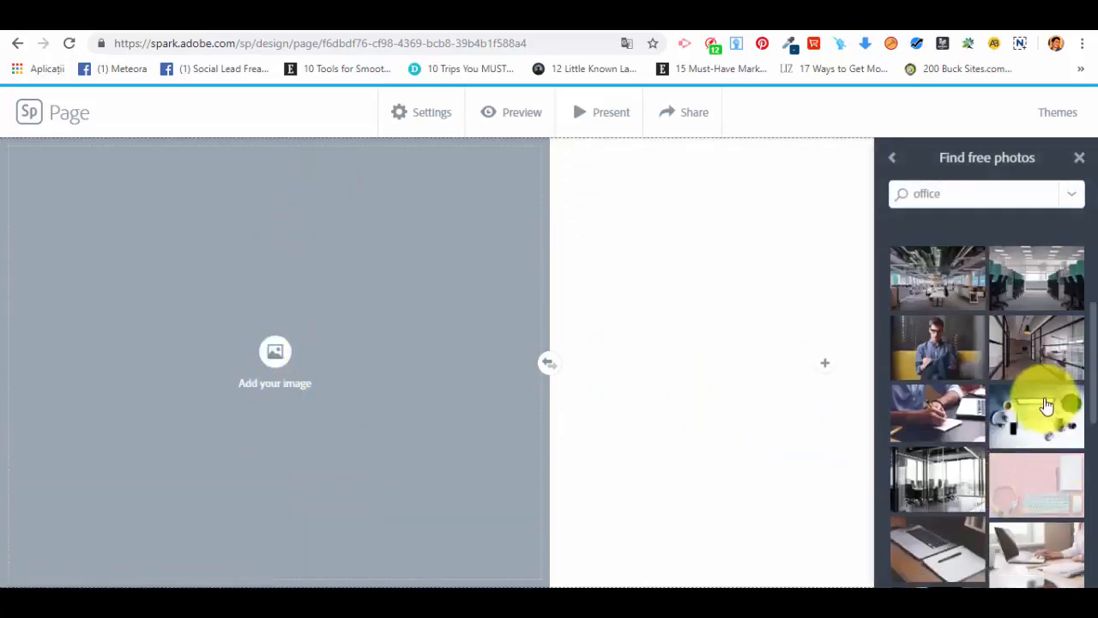
{"action": "left_click", "coordinate": [1047, 405]}
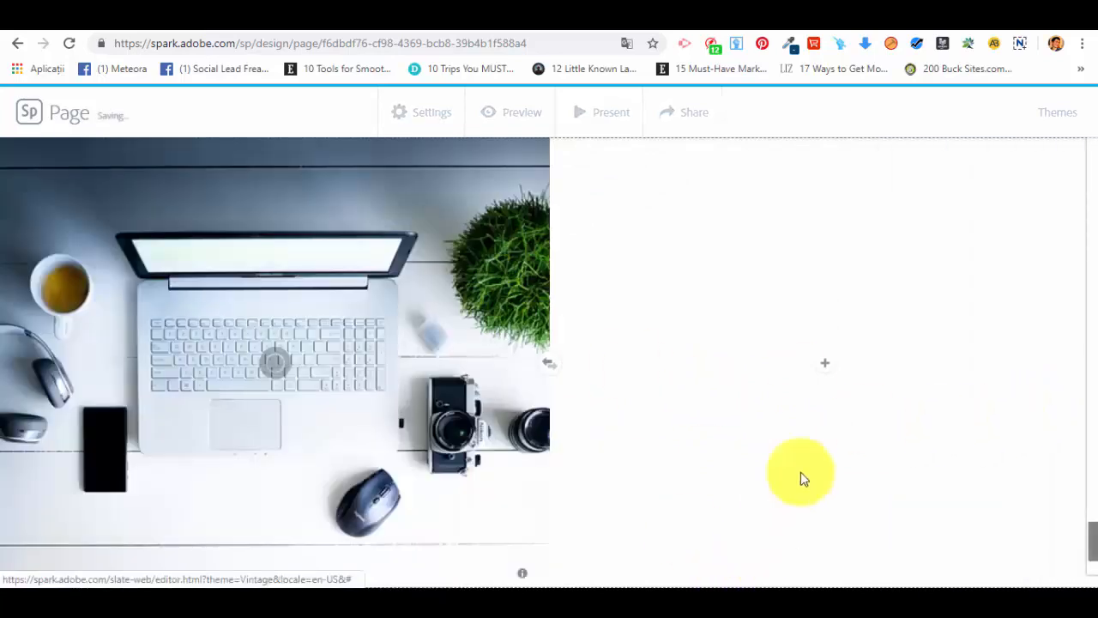
Step: Add a text block reading "testing 1" to the empty half of the split layout
{"action": "left_click", "coordinate": [826, 364]}
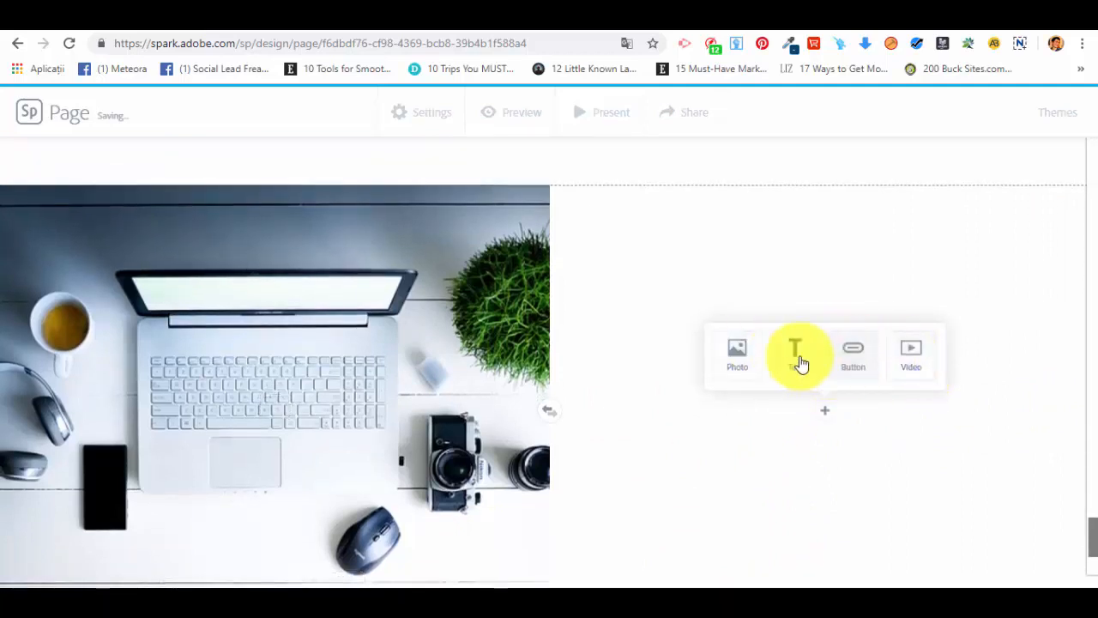
{"action": "left_click", "coordinate": [806, 358]}
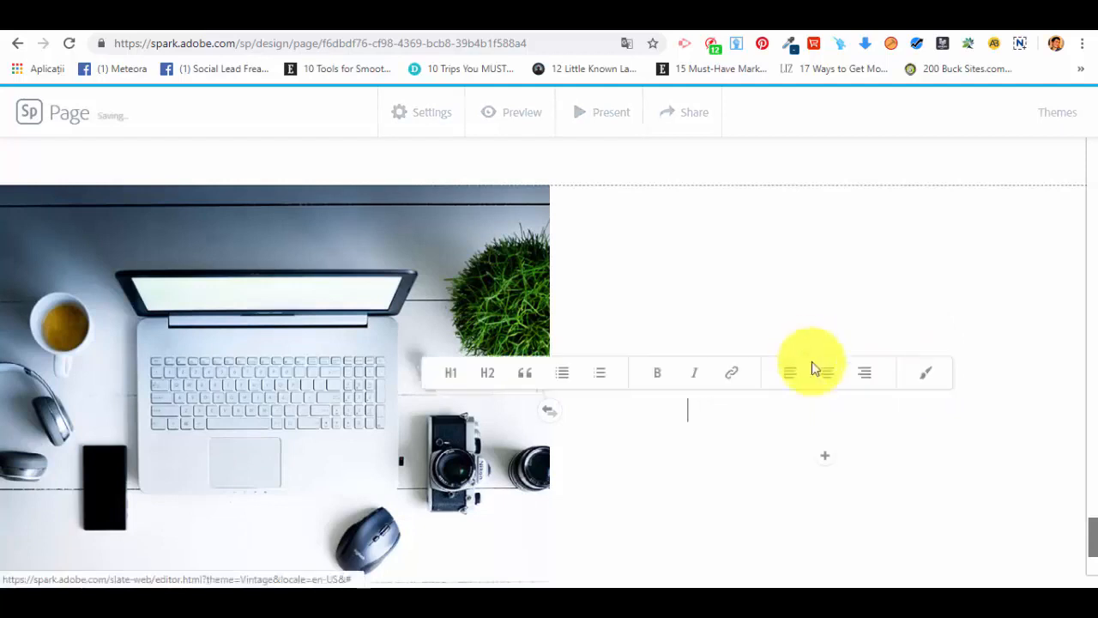
{"action": "type", "text": "df"}
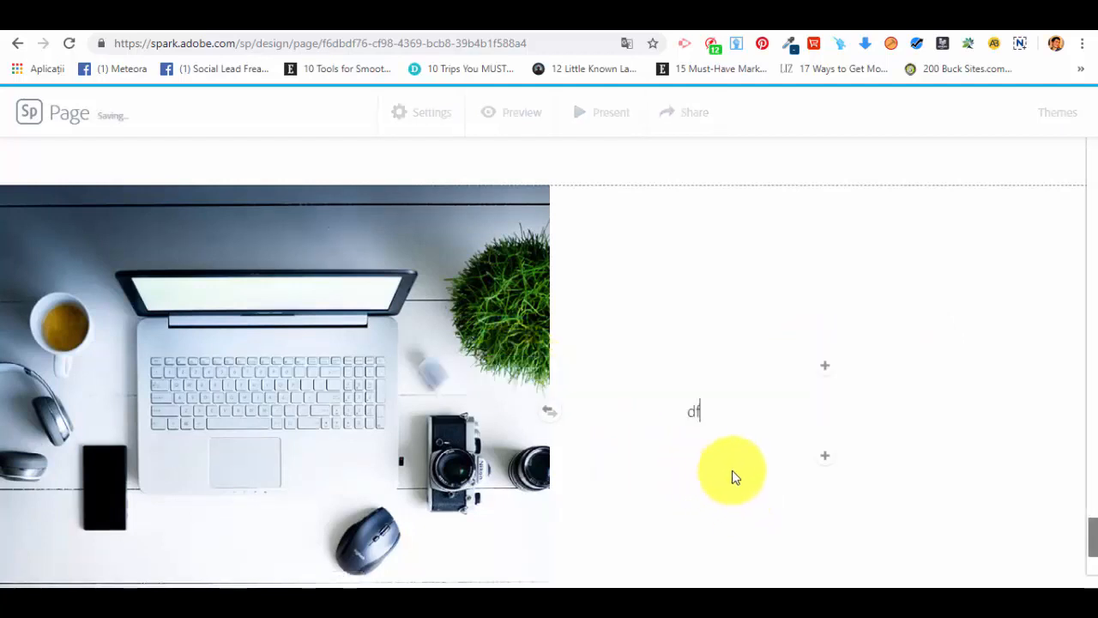
{"action": "left_click_drag", "start_coordinate": [711, 409], "coordinate": [678, 403]}
{"action": "key", "text": "BackSpace"}
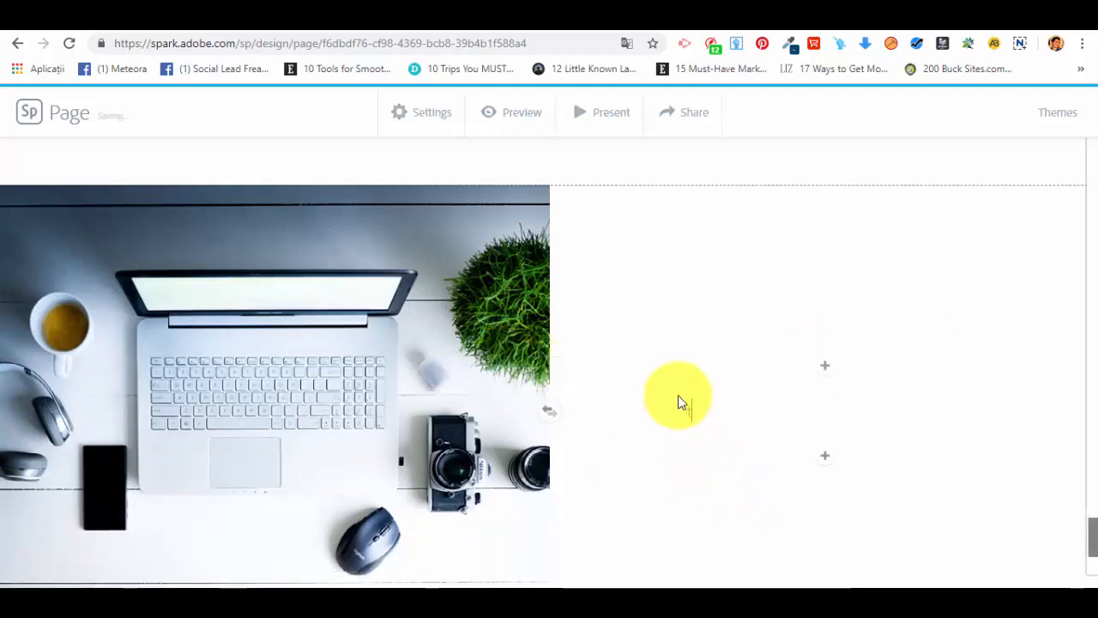
{"action": "type", "text": "testing "}
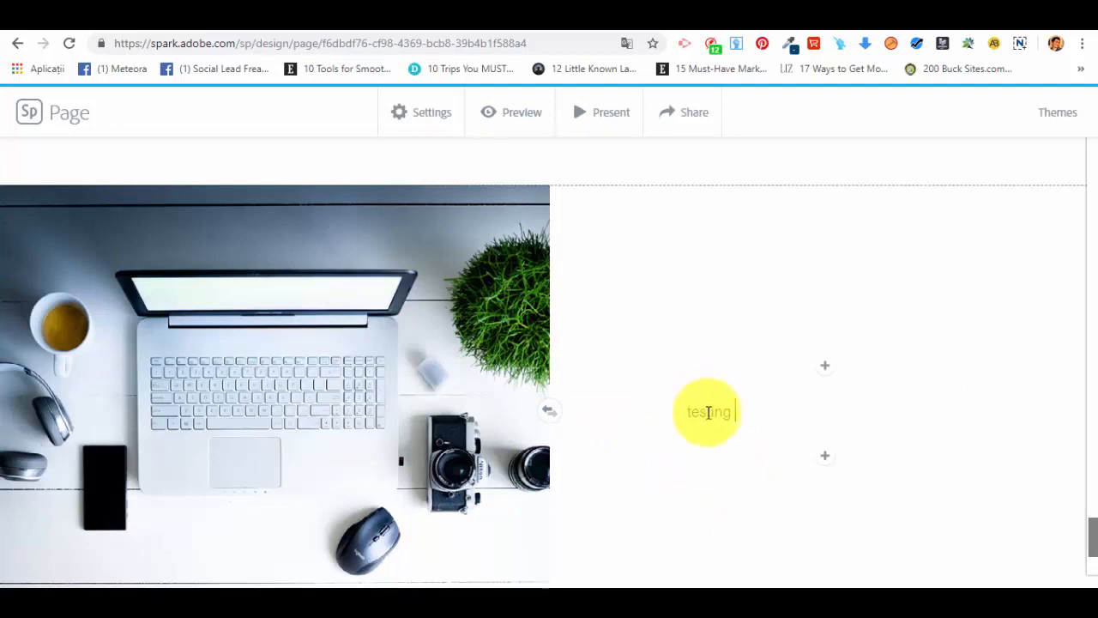
{"action": "type", "text": "1"}
Step: Center and bold the split layout's text, and capitalize it as "Testing 1"
{"action": "left_click_drag", "start_coordinate": [741, 412], "coordinate": [663, 417]}
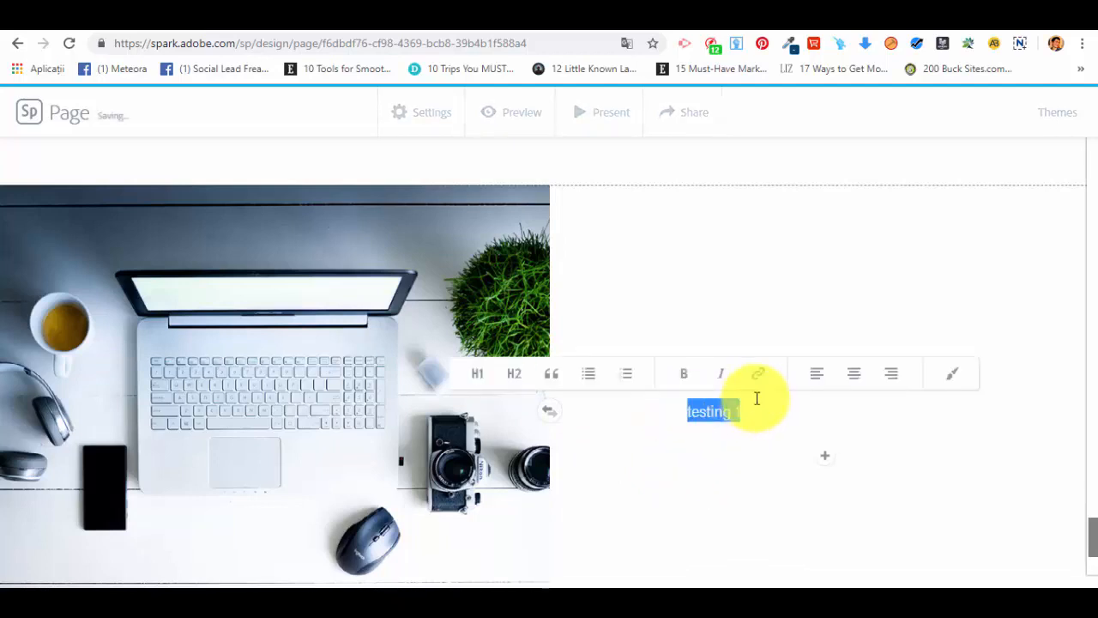
{"action": "left_click", "coordinate": [859, 385]}
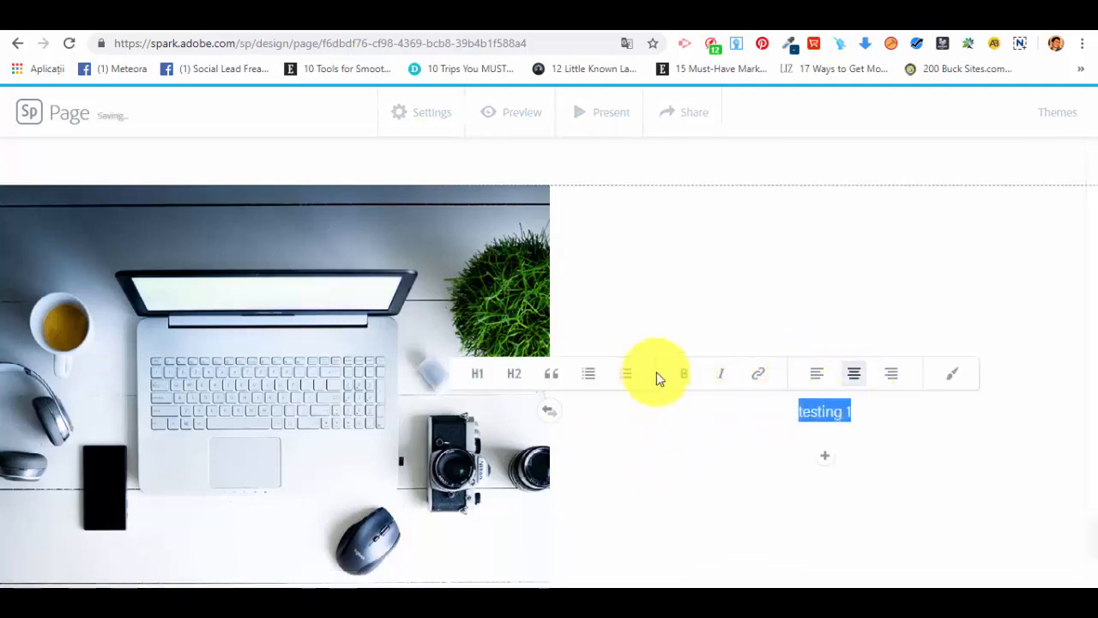
{"action": "left_click", "coordinate": [681, 375]}
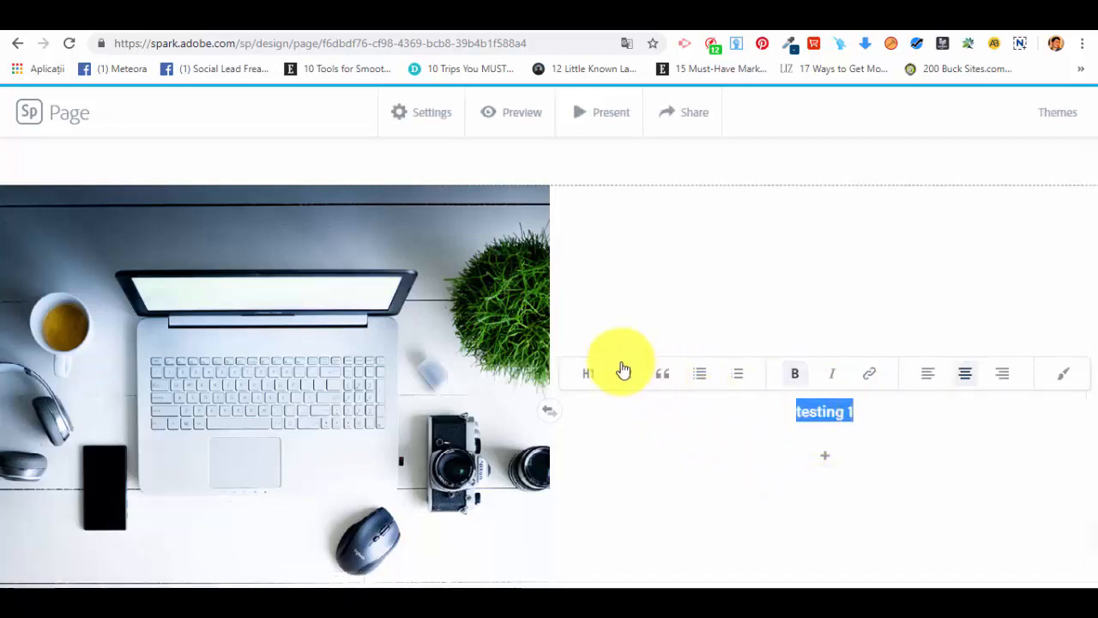
{"action": "left_click", "coordinate": [885, 421]}
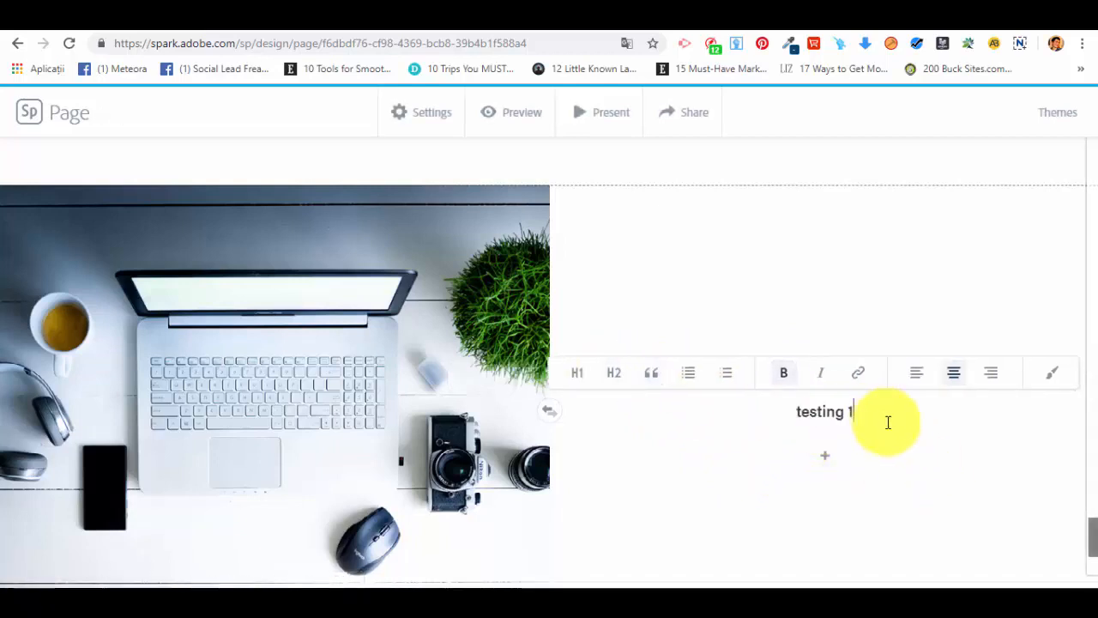
{"action": "left_click", "coordinate": [807, 414]}
{"action": "key", "text": "Delete"}
{"action": "type", "text": "T"}
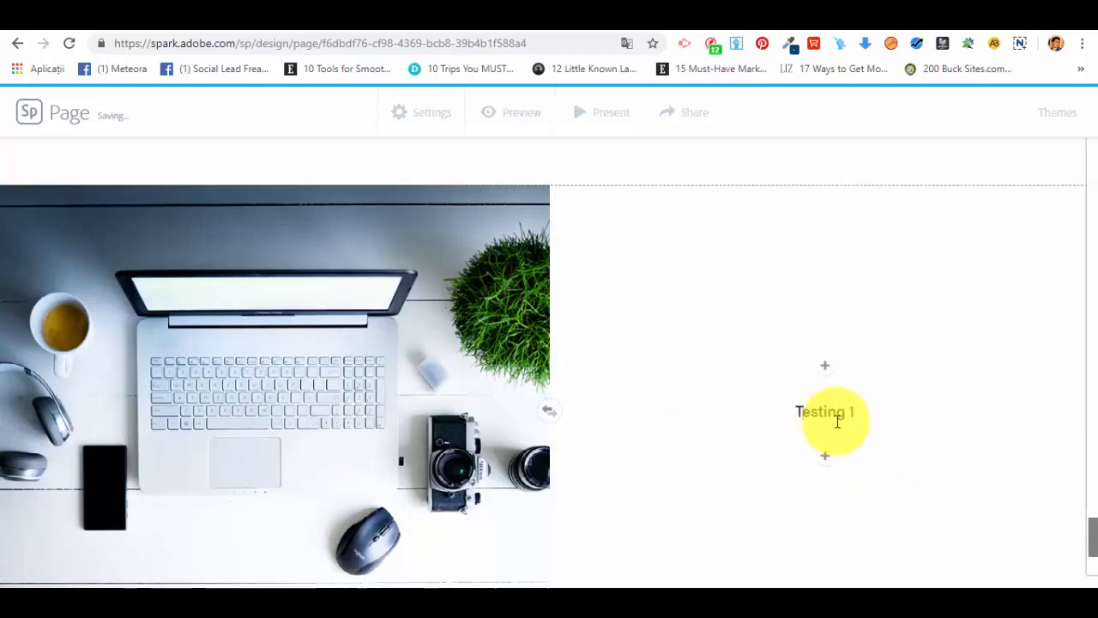
Step: Swap the two halves of the split layout so the text sits left of the laptop photo
{"action": "scroll", "coordinate": [1000, 452], "scroll_direction": "down", "scroll_amount": 1}
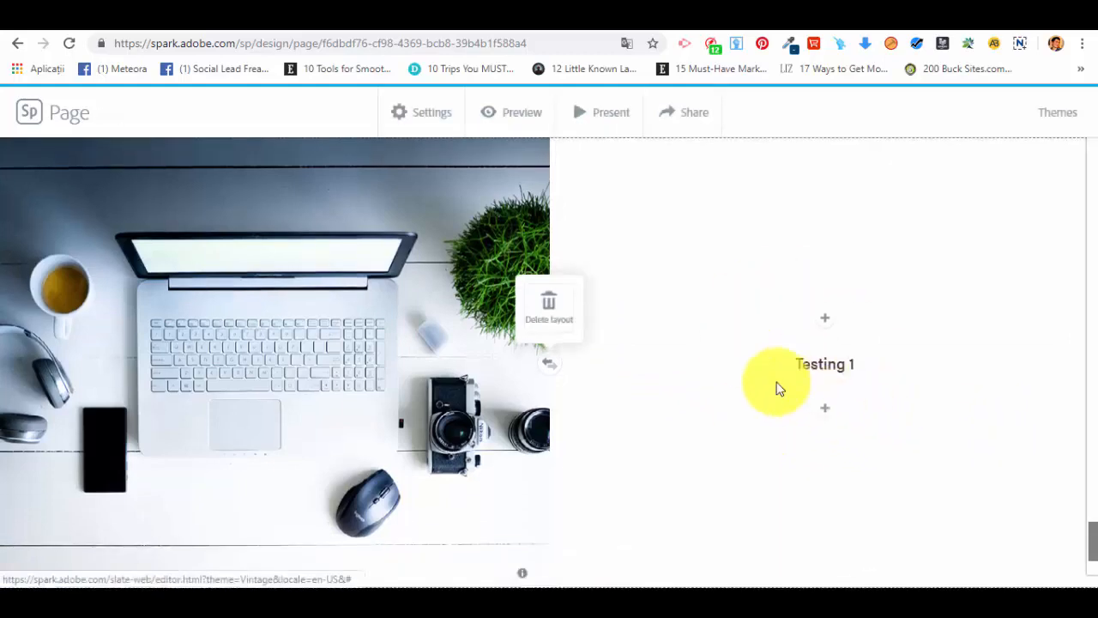
{"action": "scroll", "coordinate": [824, 412], "scroll_direction": "up", "scroll_amount": 3}
{"action": "scroll", "coordinate": [824, 395], "scroll_direction": "down", "scroll_amount": 3}
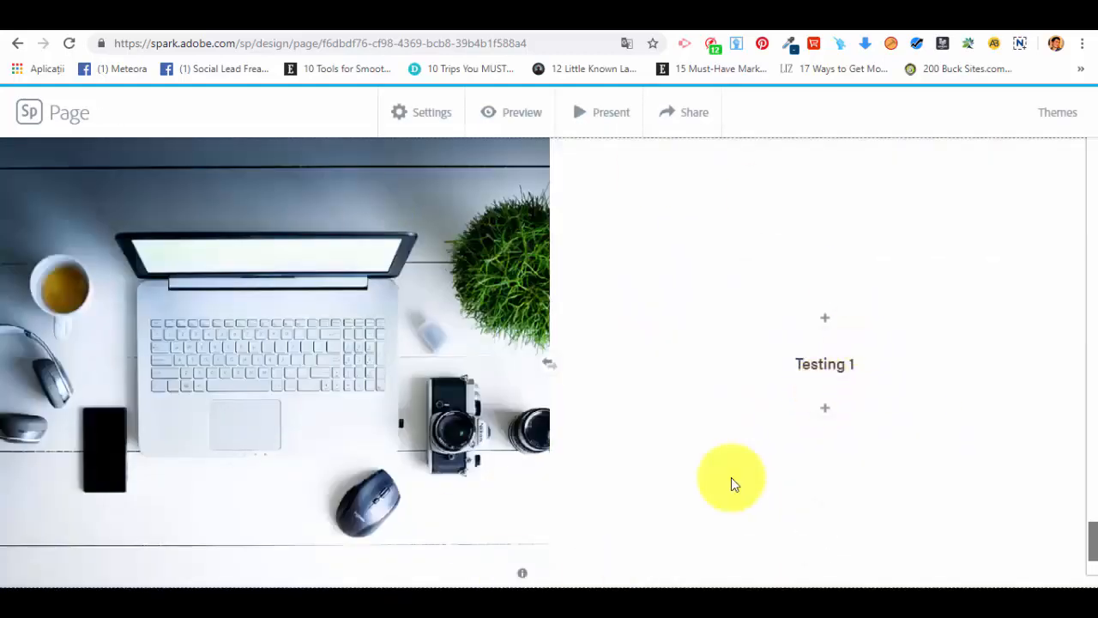
{"action": "scroll", "coordinate": [684, 387], "scroll_direction": "down", "scroll_amount": 1}
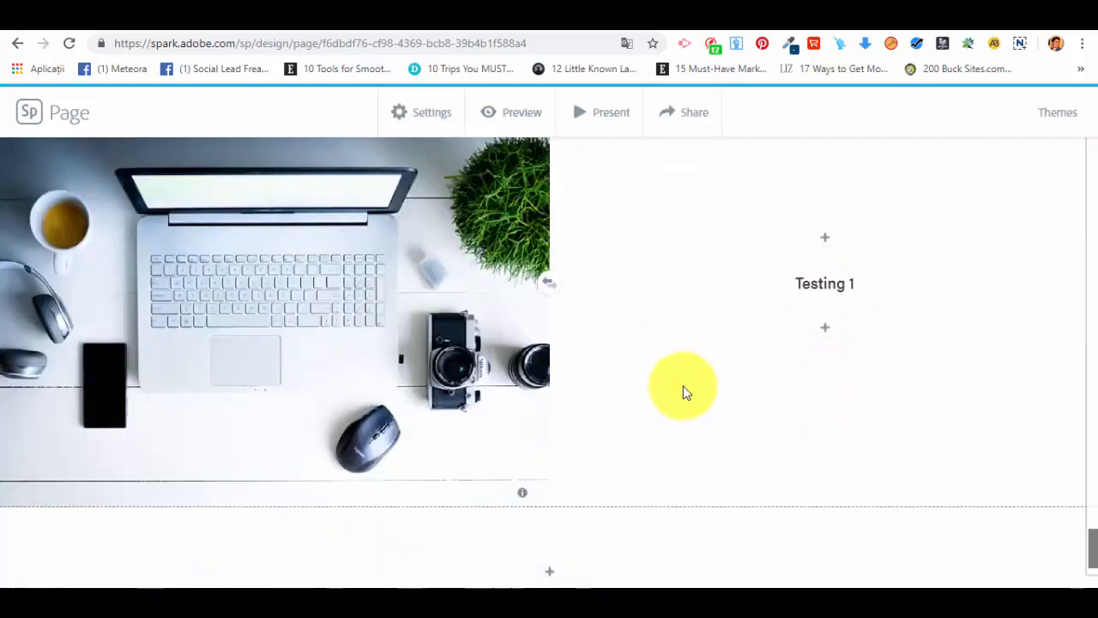
{"action": "left_click", "coordinate": [550, 283]}
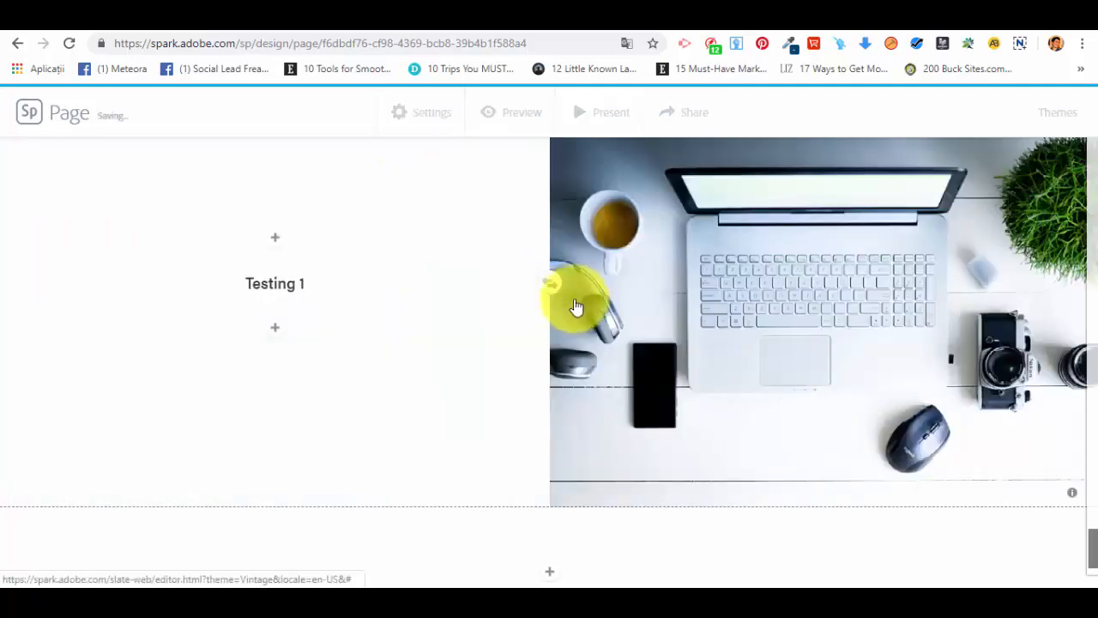
{"action": "scroll", "coordinate": [520, 300], "scroll_direction": "up", "scroll_amount": 3}
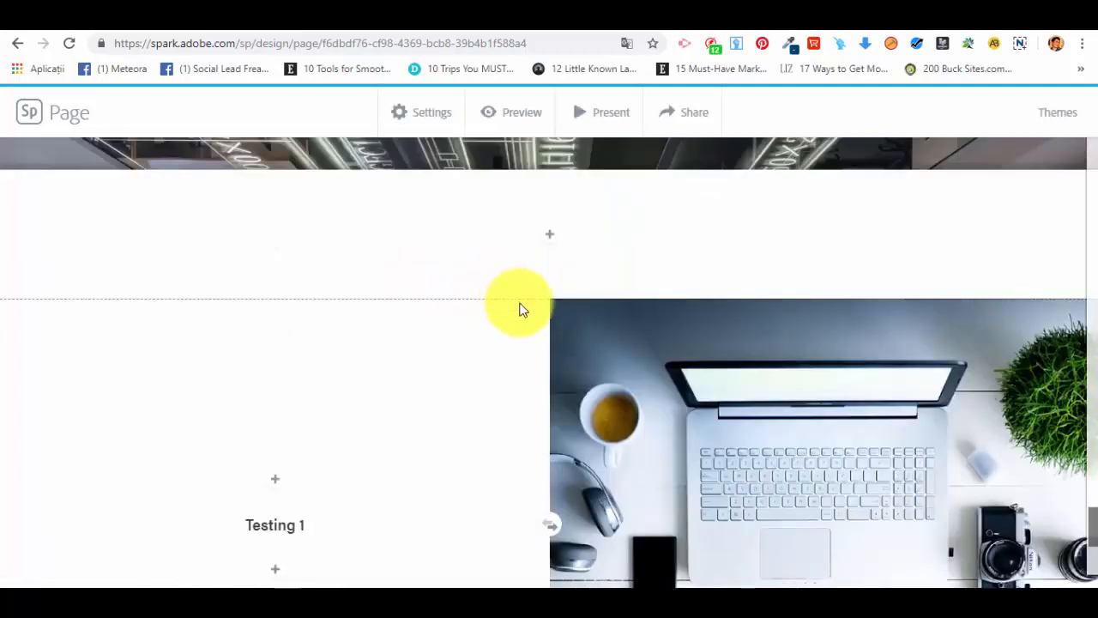
{"action": "scroll", "coordinate": [519, 299], "scroll_direction": "down", "scroll_amount": 3}
{"action": "scroll", "coordinate": [711, 395], "scroll_direction": "up", "scroll_amount": 4}
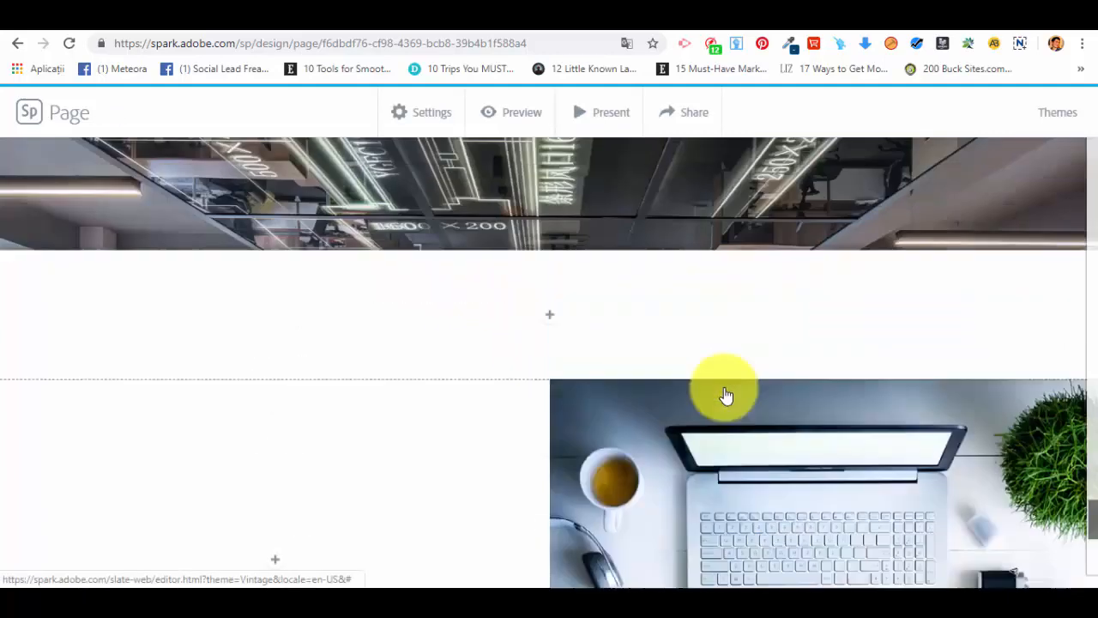
{"action": "scroll", "coordinate": [707, 387], "scroll_direction": "down", "scroll_amount": 2}
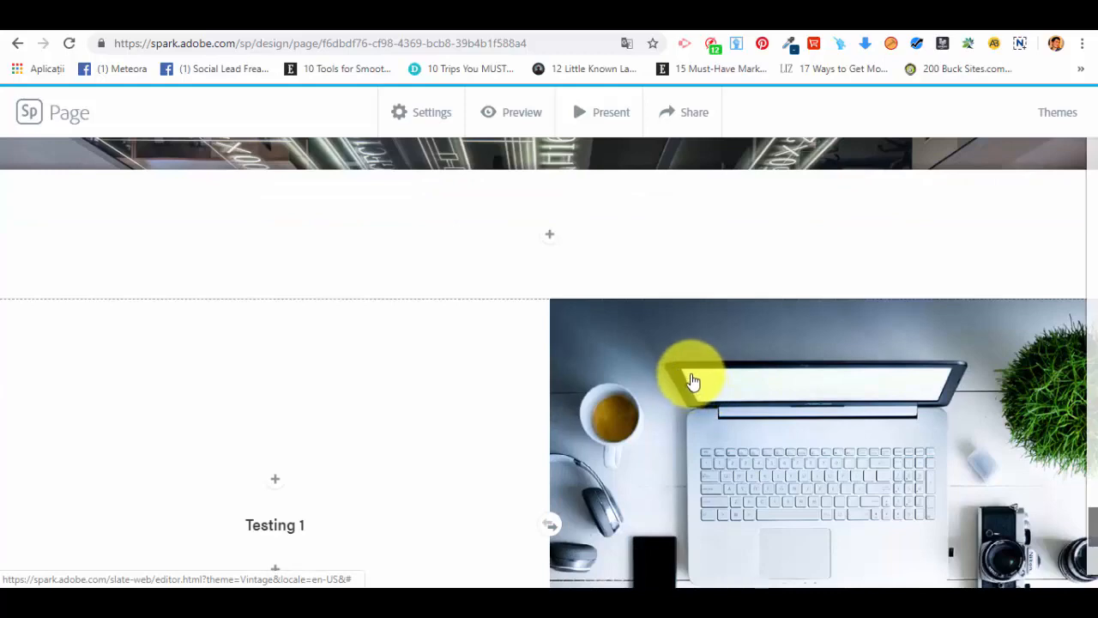
{"action": "scroll", "coordinate": [695, 377], "scroll_direction": "up", "scroll_amount": 3}
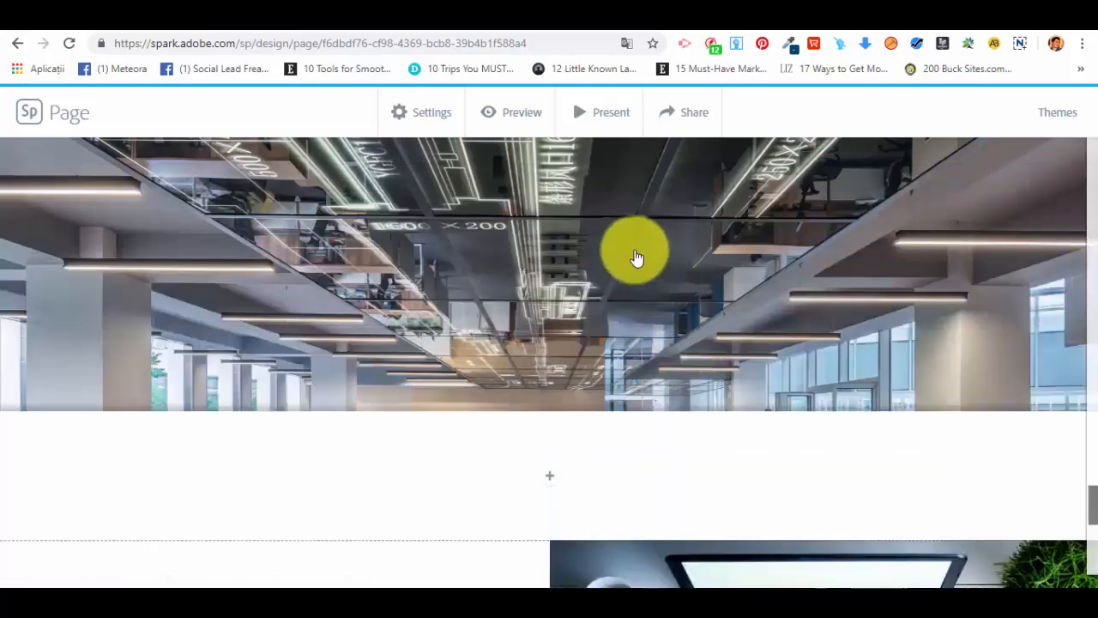
Step: Preview the page and examine the title, photo grid, glideshow, split layout and credits, and close the preview
{"action": "left_click", "coordinate": [512, 118]}
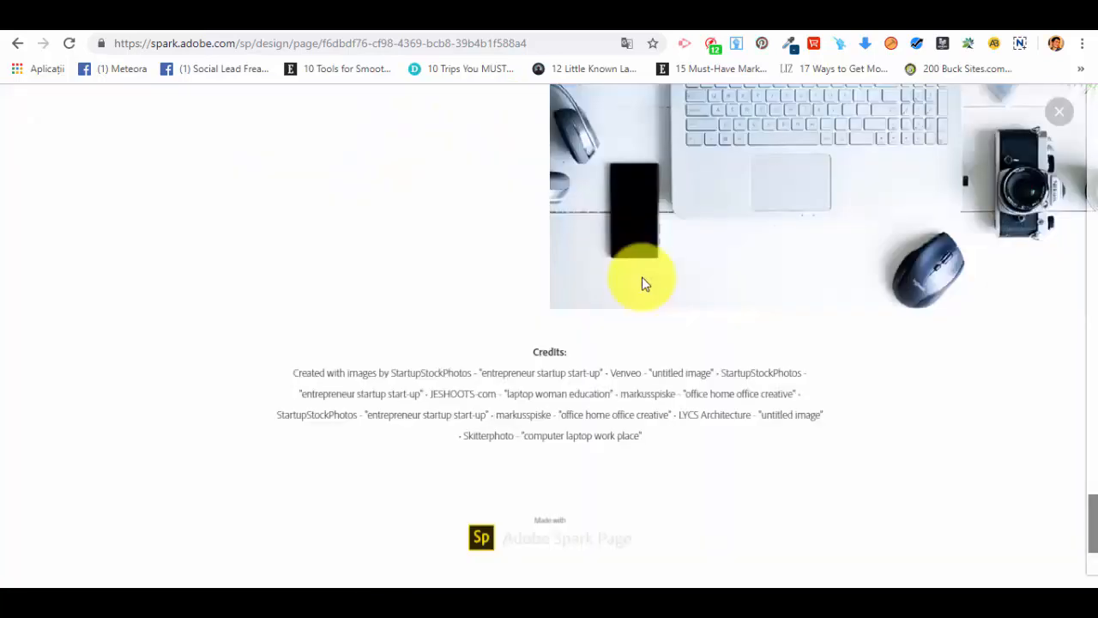
{"action": "scroll", "coordinate": [657, 314], "scroll_direction": "up", "scroll_amount": 10}
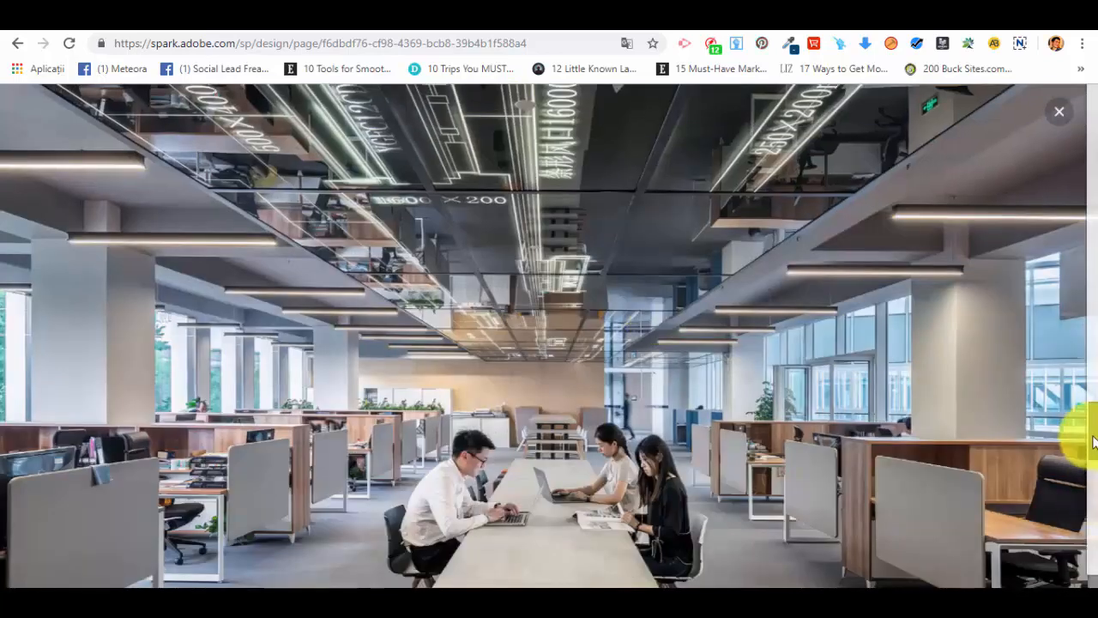
{"action": "left_click_drag", "start_coordinate": [1092, 442], "coordinate": [1061, 106]}
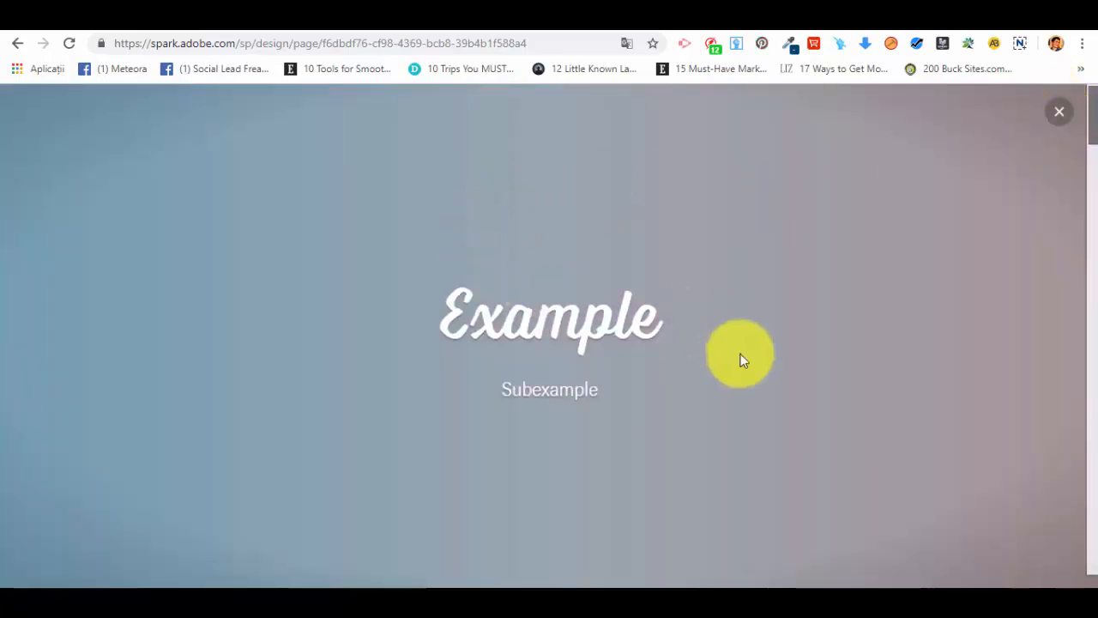
{"action": "scroll", "coordinate": [718, 380], "scroll_direction": "down", "scroll_amount": 5}
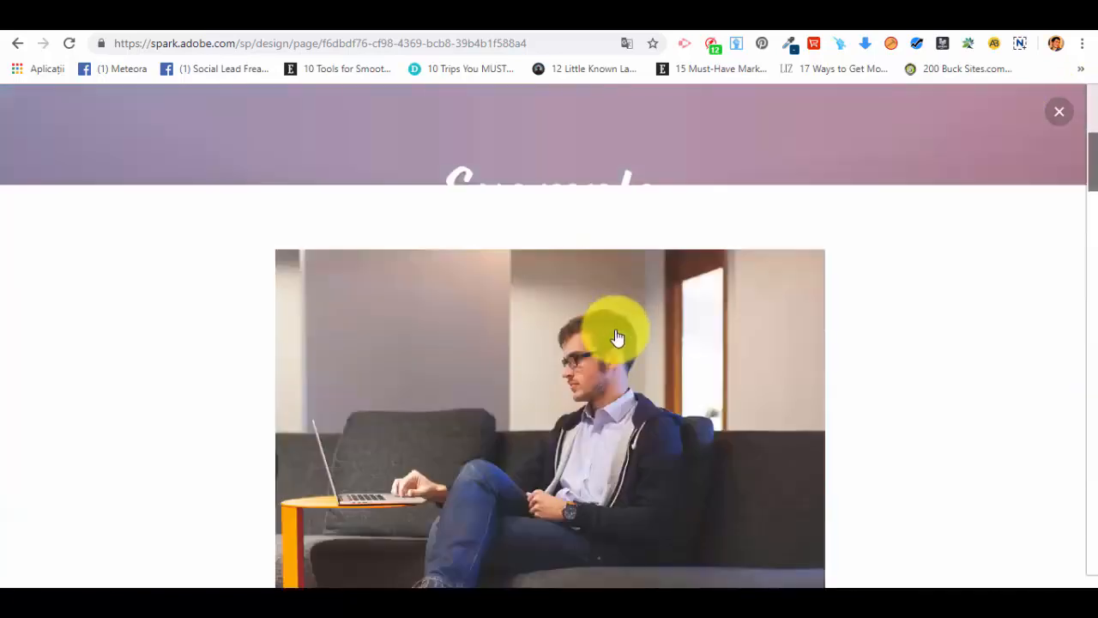
{"action": "scroll", "coordinate": [617, 337], "scroll_direction": "down", "scroll_amount": 10}
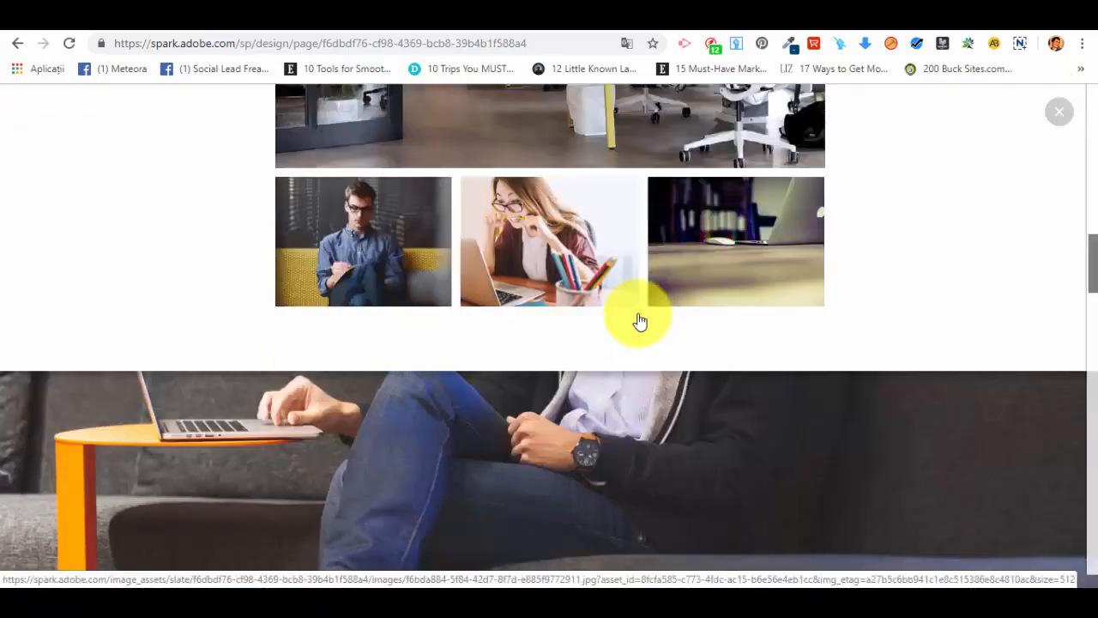
{"action": "scroll", "coordinate": [825, 325], "scroll_direction": "down", "scroll_amount": 6}
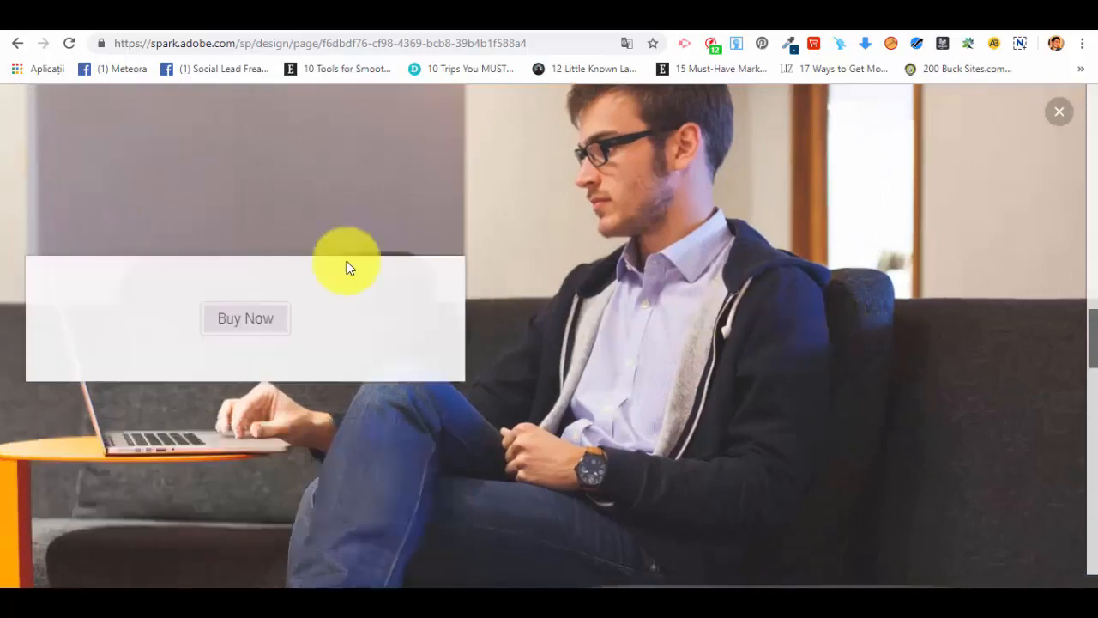
{"action": "scroll", "coordinate": [650, 336], "scroll_direction": "down", "scroll_amount": 8}
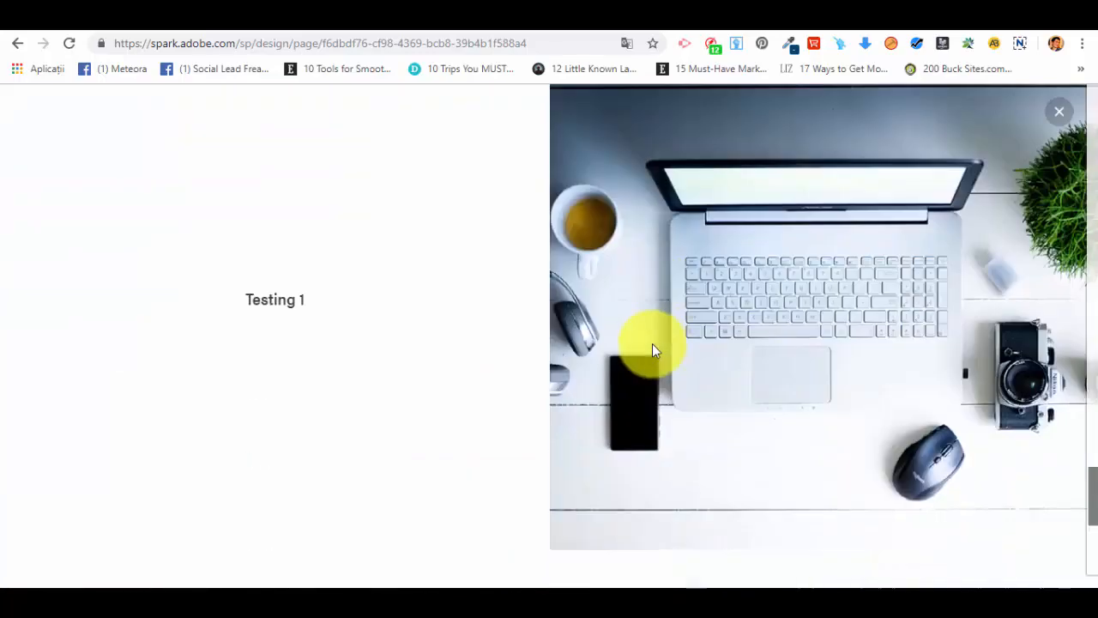
{"action": "scroll", "coordinate": [889, 322], "scroll_direction": "down", "scroll_amount": 4}
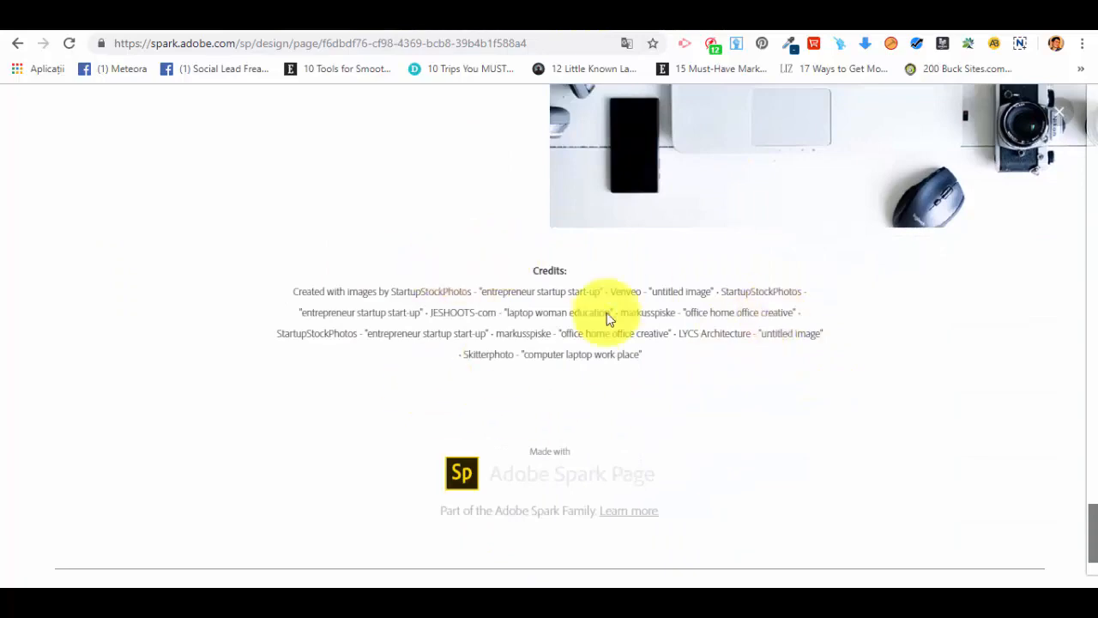
{"action": "key", "text": "ctrl+a"}
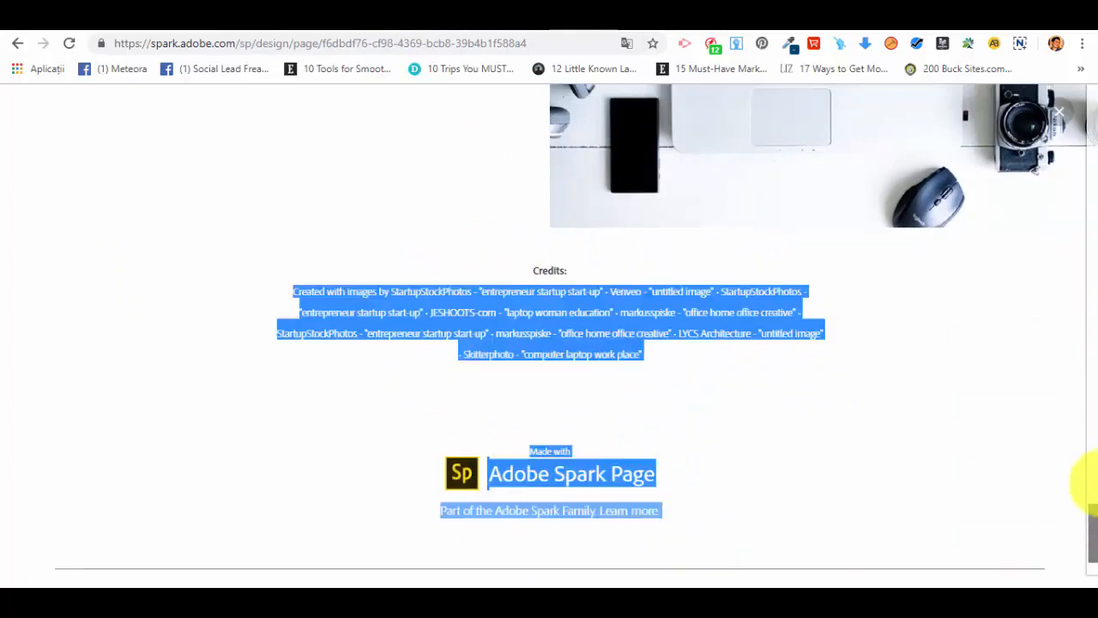
{"action": "left_click_drag", "start_coordinate": [1093, 536], "coordinate": [994, 68]}
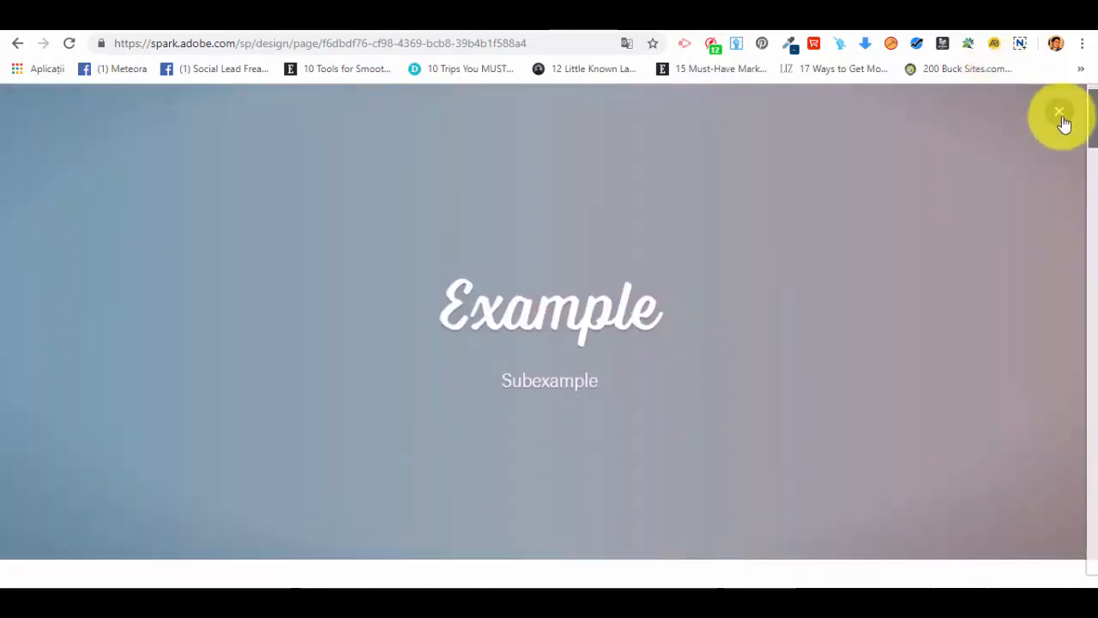
{"action": "left_click", "coordinate": [1061, 119]}
Step: Try to turn off the header and footer in the project settings
{"action": "left_click", "coordinate": [431, 112]}
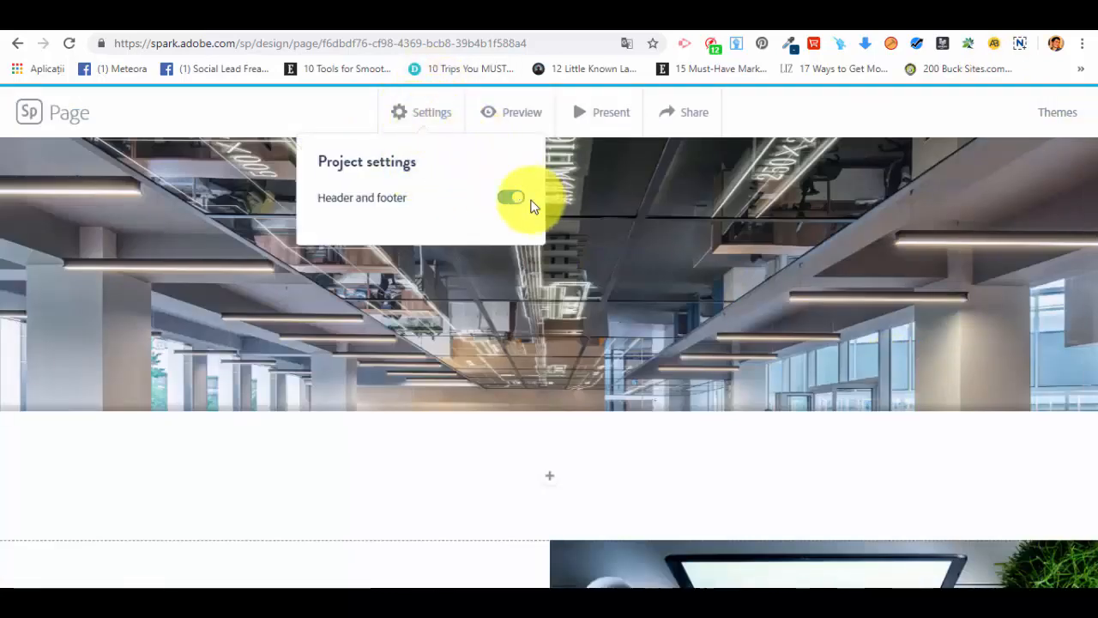
{"action": "left_click", "coordinate": [507, 199]}
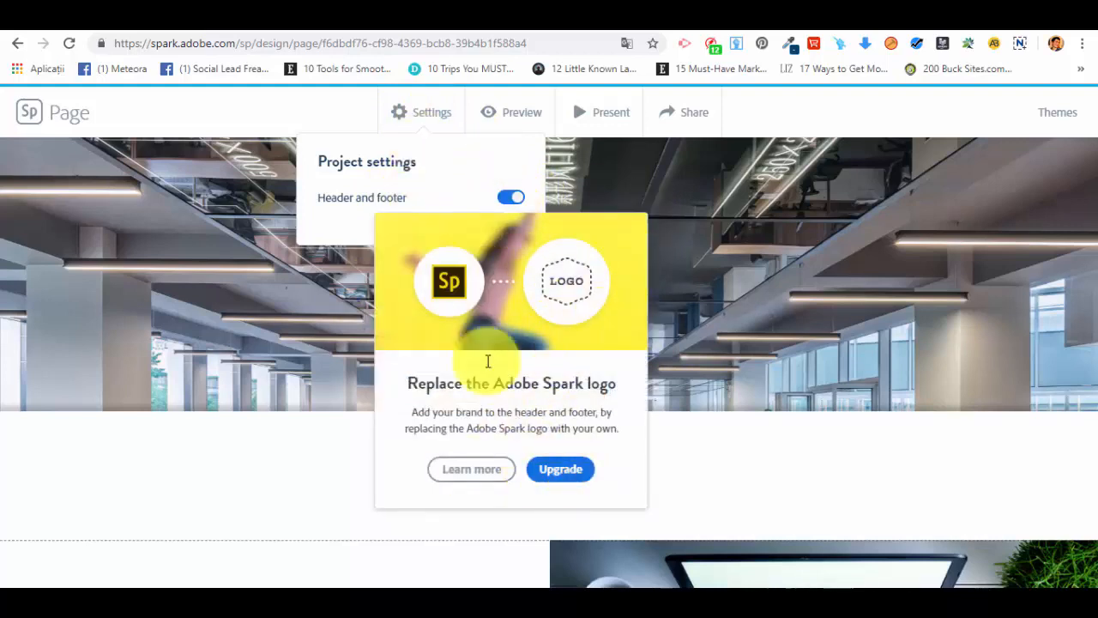
{"action": "left_click", "coordinate": [776, 111]}
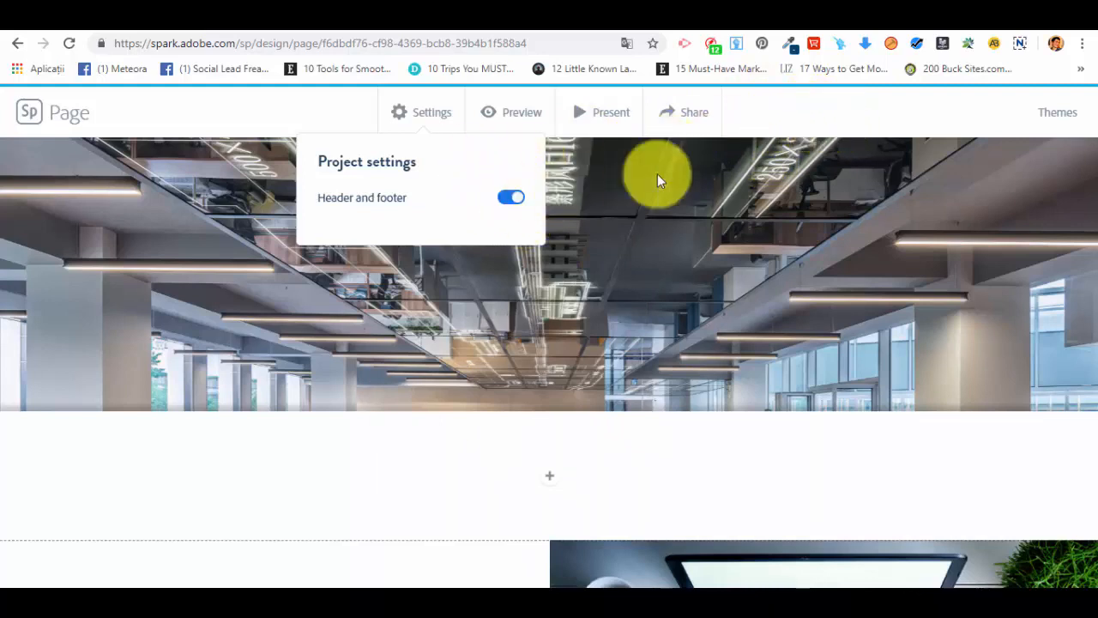
{"action": "left_click", "coordinate": [841, 123]}
Step: Present the page in full screen and look through its glideshow and photo grid
{"action": "left_click", "coordinate": [612, 113]}
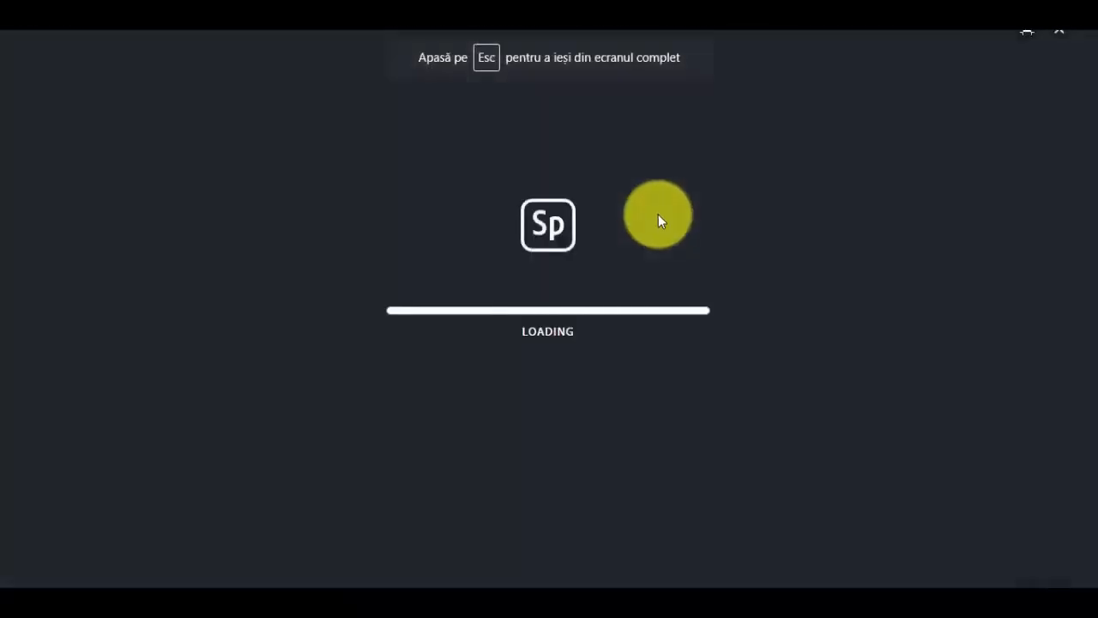
{"action": "scroll", "coordinate": [658, 219], "scroll_direction": "down", "scroll_amount": 3}
{"action": "scroll", "coordinate": [656, 219], "scroll_direction": "up", "scroll_amount": 10}
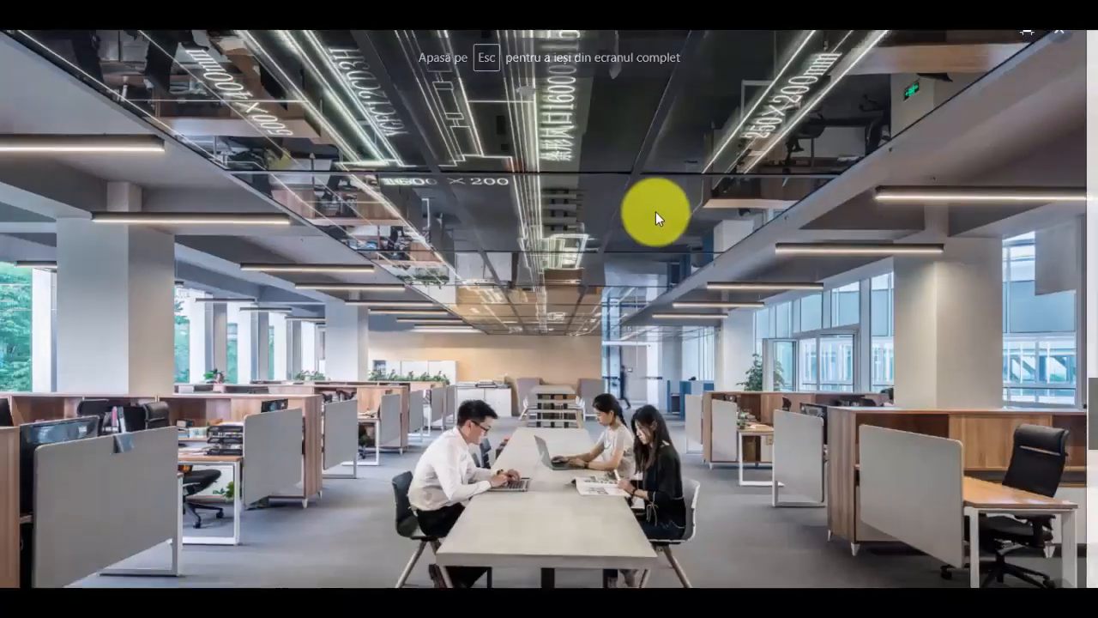
{"action": "scroll", "coordinate": [652, 216], "scroll_direction": "up", "scroll_amount": 15}
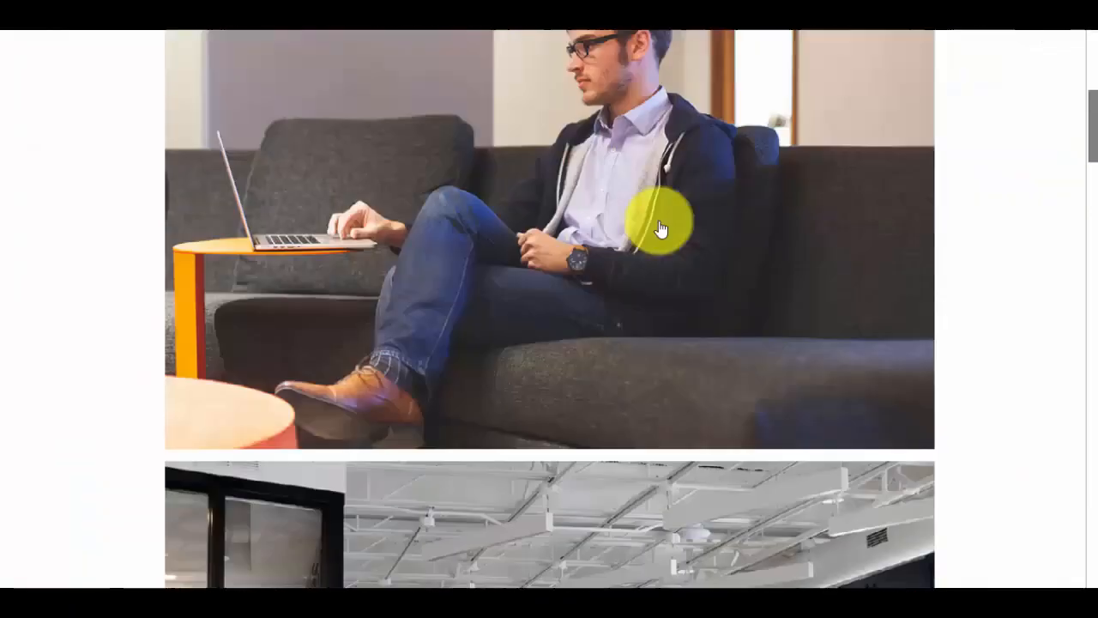